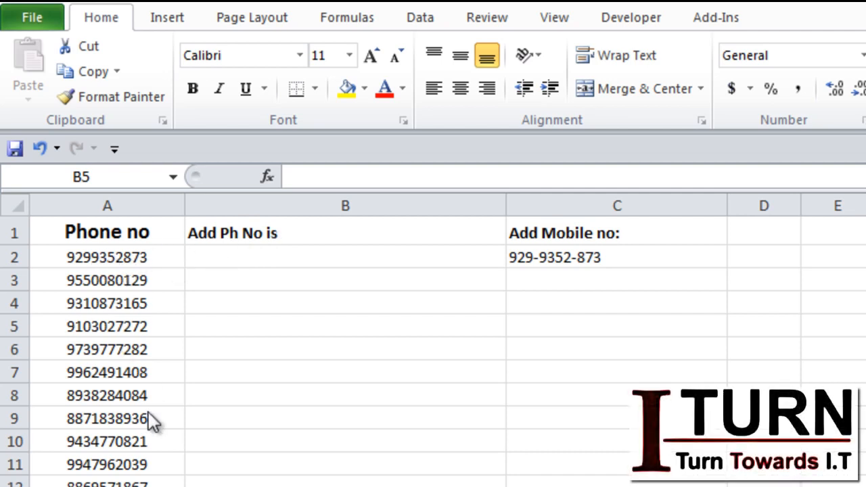
Step: Enter =CONCATENATE("Ph No is",A2) in cell B2 to join the text with the phone number
{"action": "left_click", "coordinate": [218, 254]}
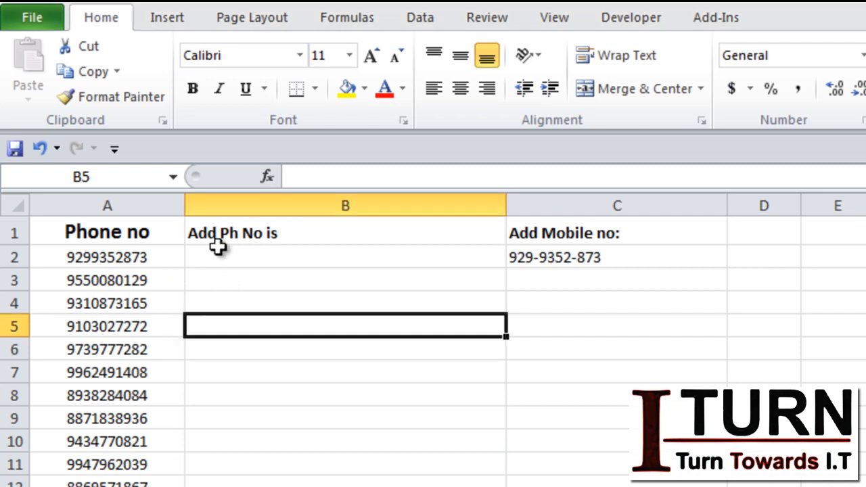
{"action": "left_click", "coordinate": [224, 257]}
{"action": "type", "text": "=c"}
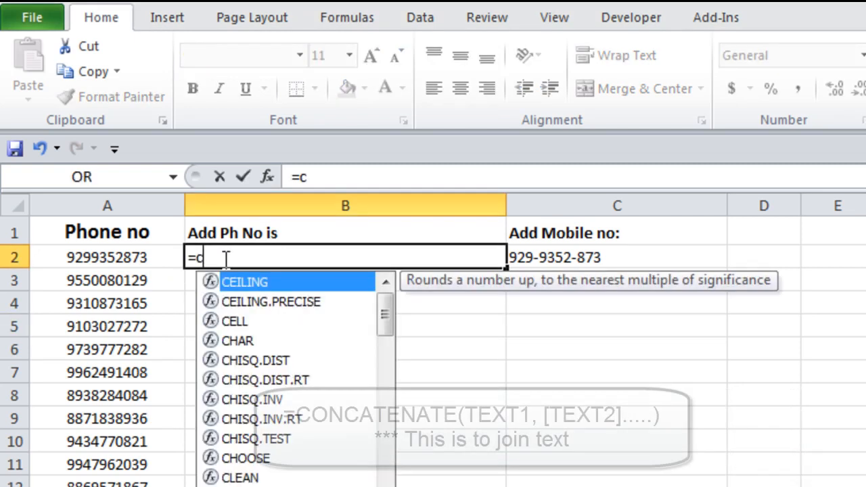
{"action": "type", "text": "oncate"}
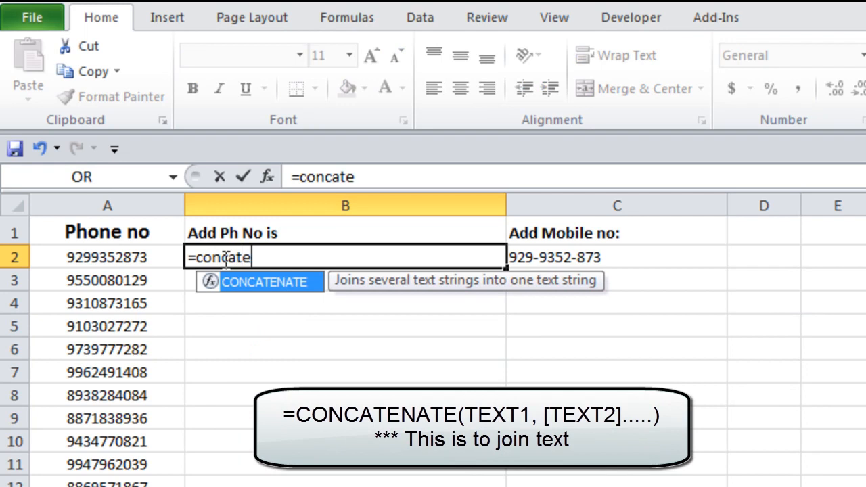
{"action": "key", "text": "Tab"}
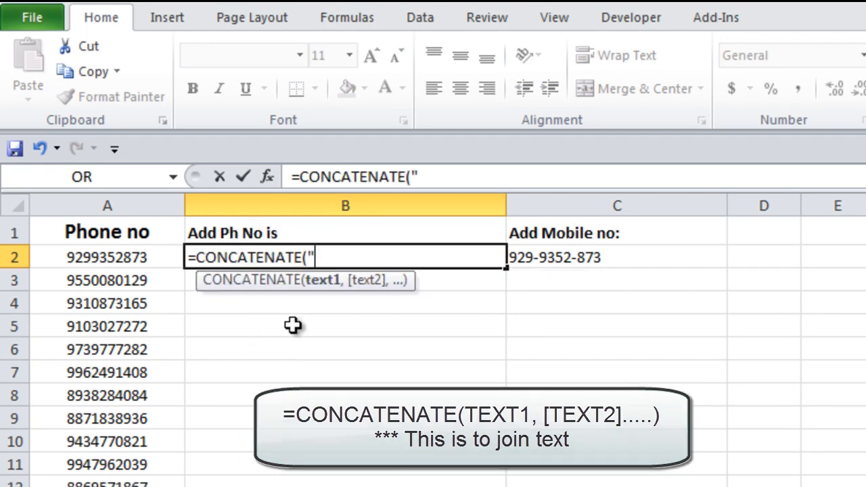
{"action": "type", "text": "\"Ph "}
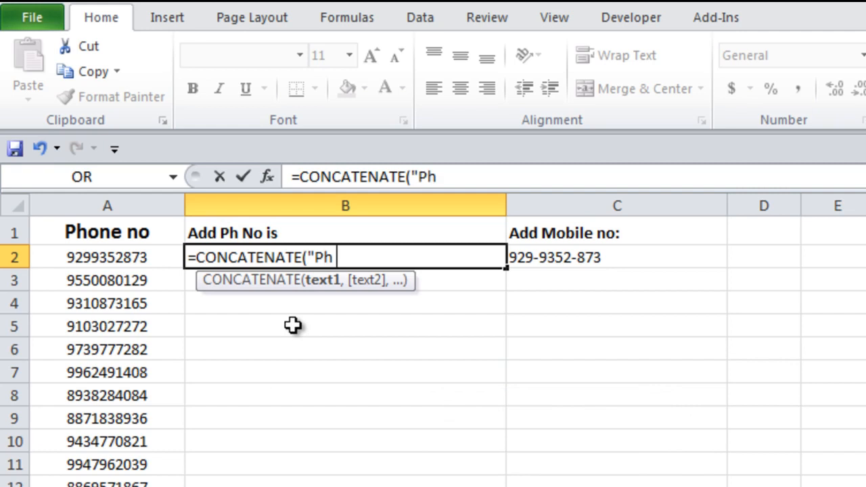
{"action": "type", "text": "n"}
{"action": "key", "text": "BackSpace"}
{"action": "type", "text": "No is"}
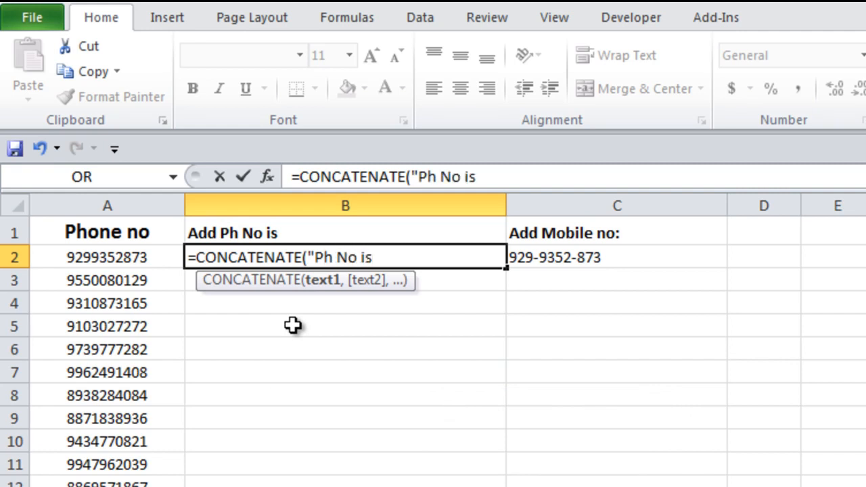
{"action": "type", "text": "\","}
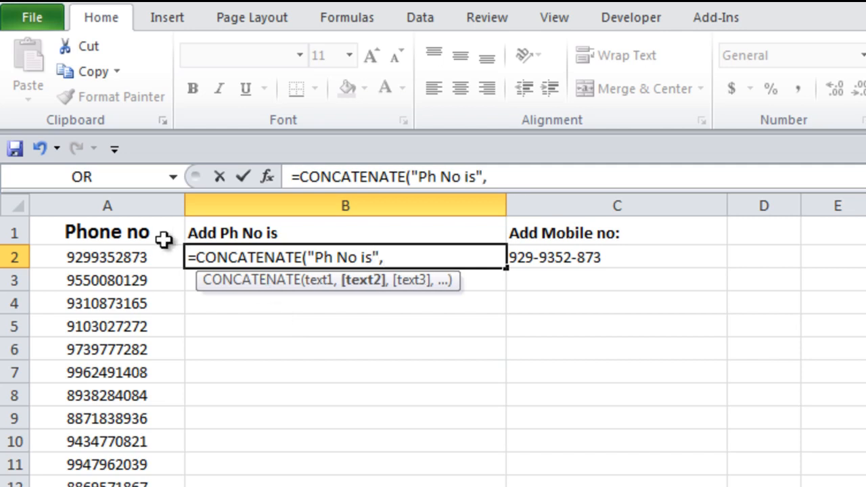
{"action": "left_click", "coordinate": [123, 255]}
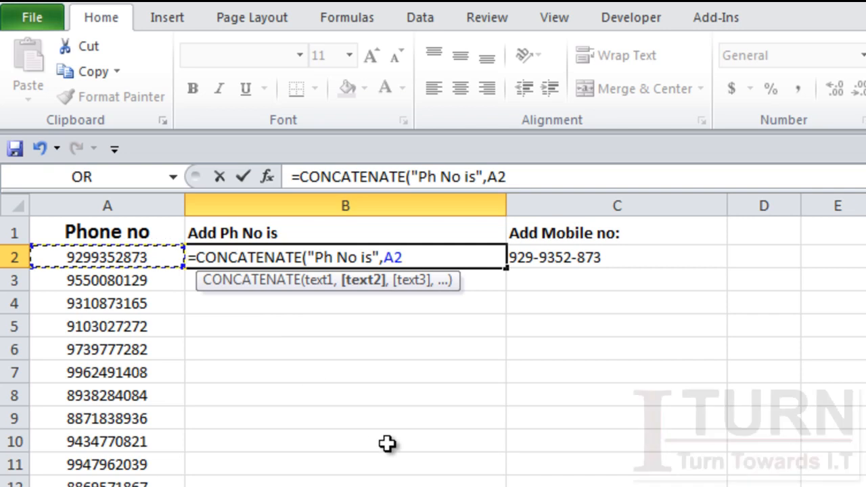
{"action": "type", "text": ")"}
{"action": "key", "text": "Return"}
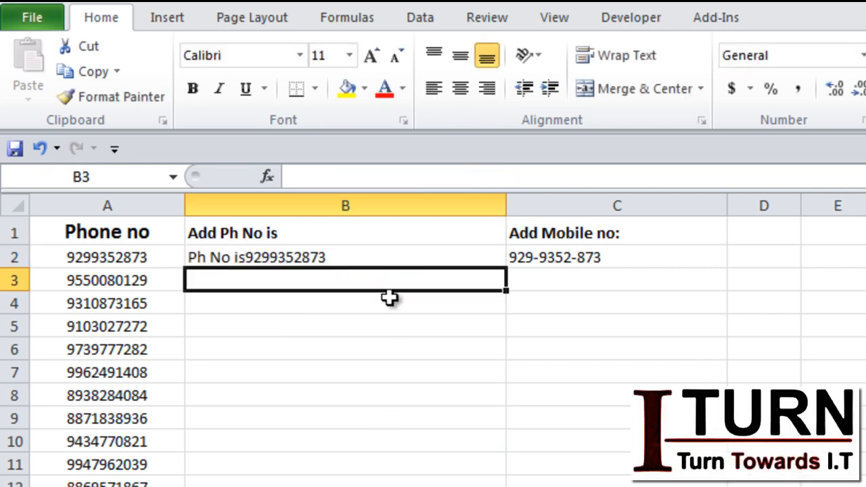
Step: Check the two arguments of B2's CONCATENATE formula and fill the formula down column B
{"action": "left_click", "coordinate": [369, 255]}
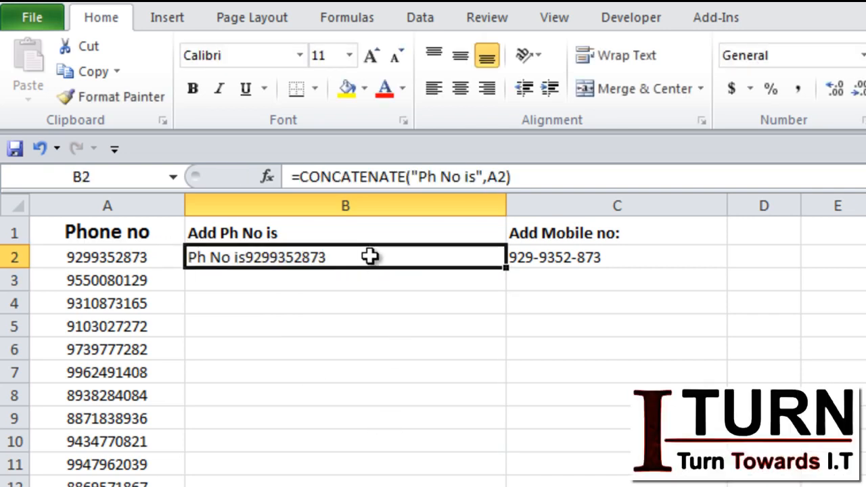
{"action": "left_click", "coordinate": [417, 175]}
{"action": "left_click", "coordinate": [432, 206]}
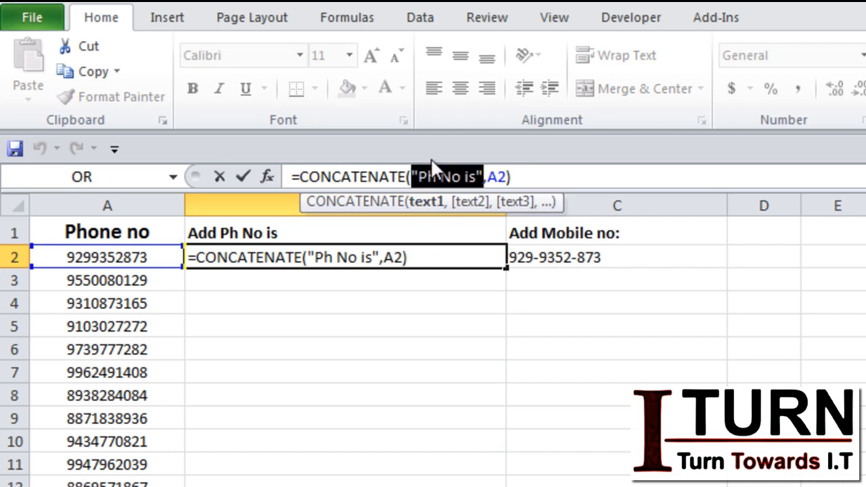
{"action": "left_click", "coordinate": [496, 176]}
{"action": "left_click", "coordinate": [474, 203]}
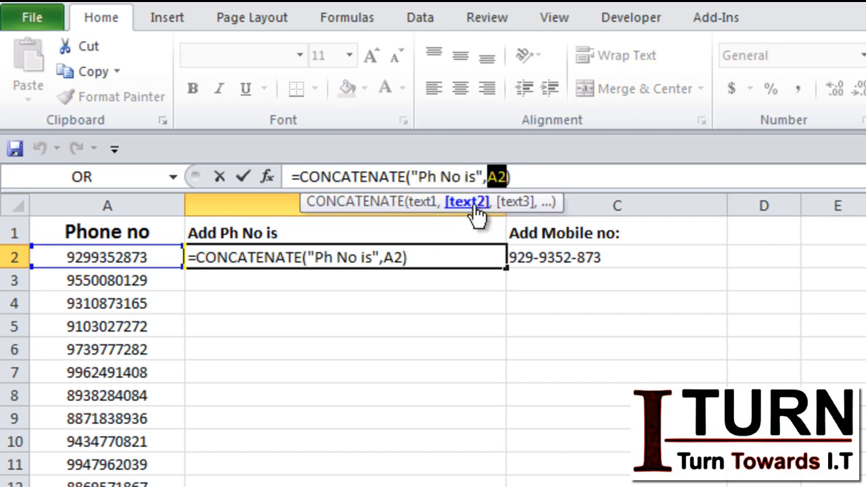
{"action": "key", "text": "Return"}
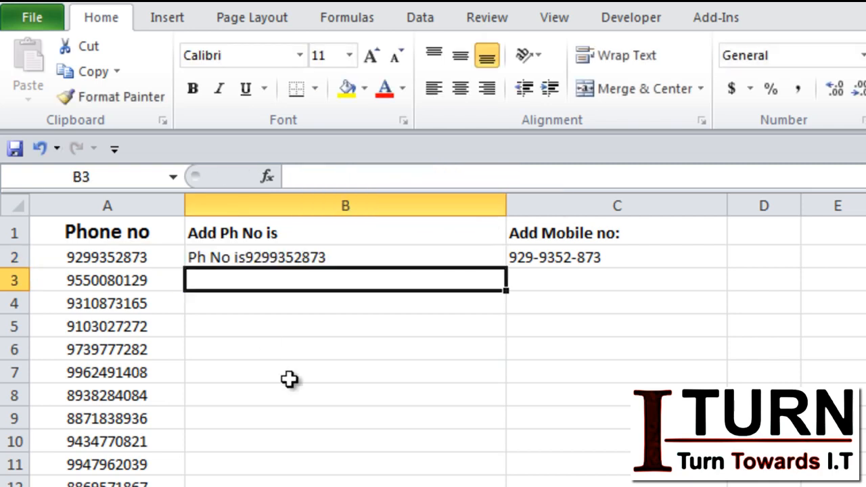
{"action": "left_click", "coordinate": [485, 261]}
{"action": "double_click", "coordinate": [509, 268]}
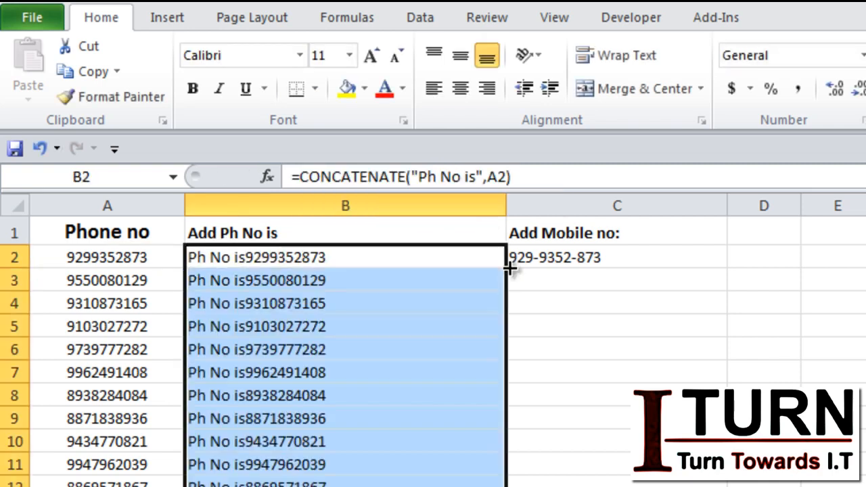
Step: Examine what the text1 and text2 arguments of B2's formula each refer to, leaving the formula as it is
{"action": "left_click", "coordinate": [344, 259]}
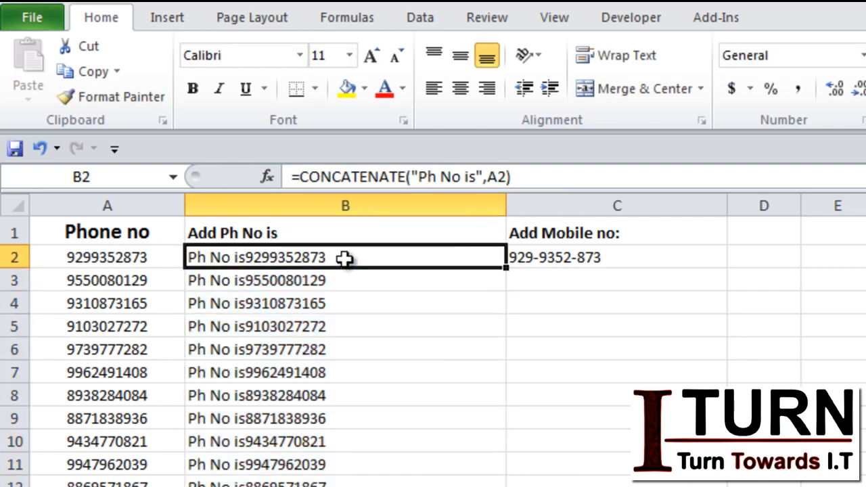
{"action": "left_click", "coordinate": [419, 175]}
{"action": "left_click", "coordinate": [426, 201]}
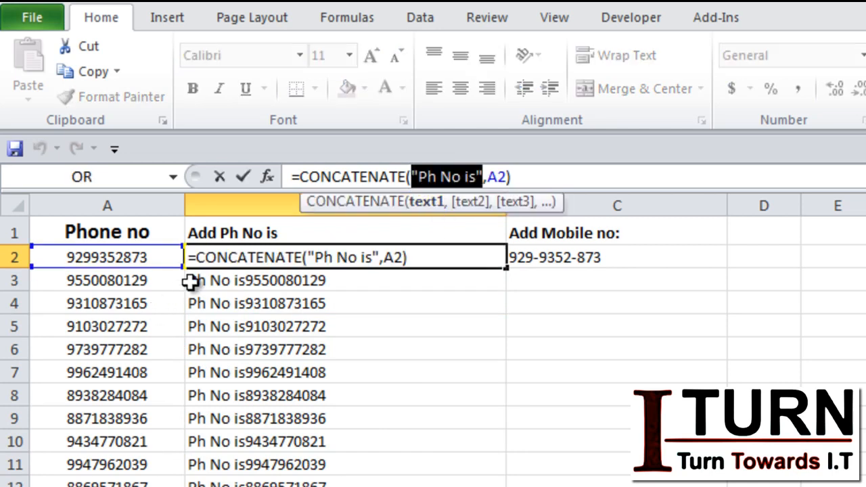
{"action": "left_click", "coordinate": [477, 202]}
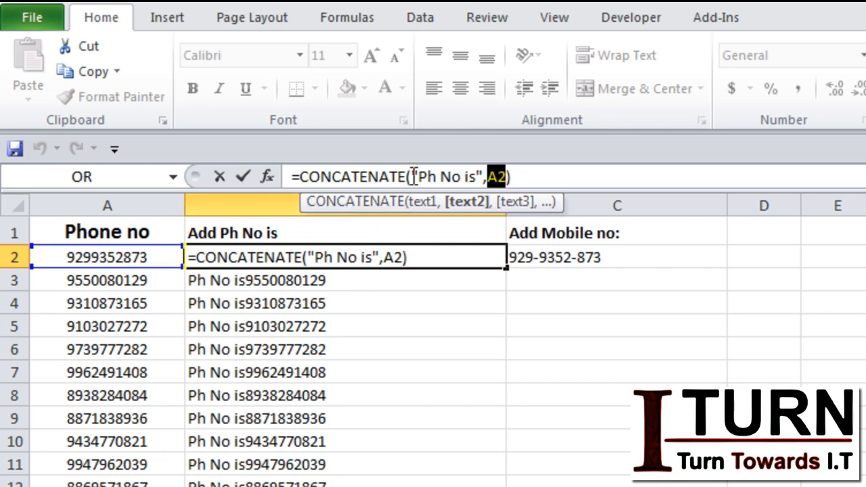
{"action": "key", "text": "Escape"}
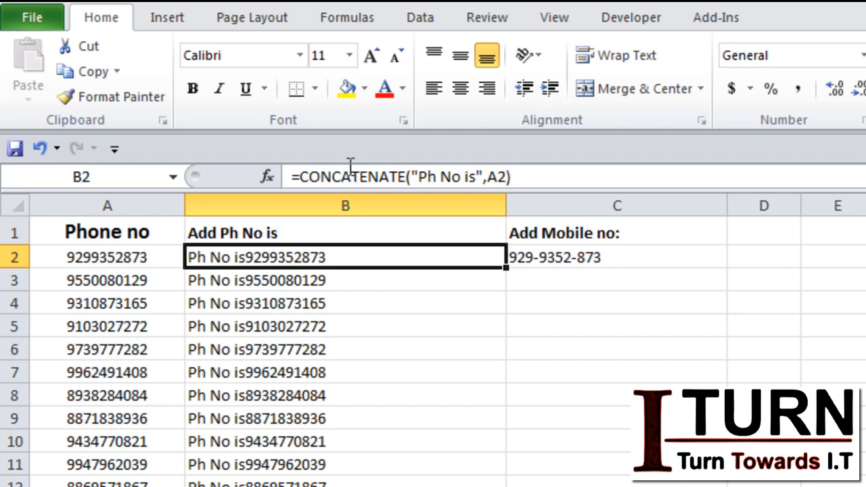
Step: Insert LEFT(A2,2) as the first argument of B2's CONCATENATE formula and fill the formula down column B
{"action": "left_click", "coordinate": [414, 176]}
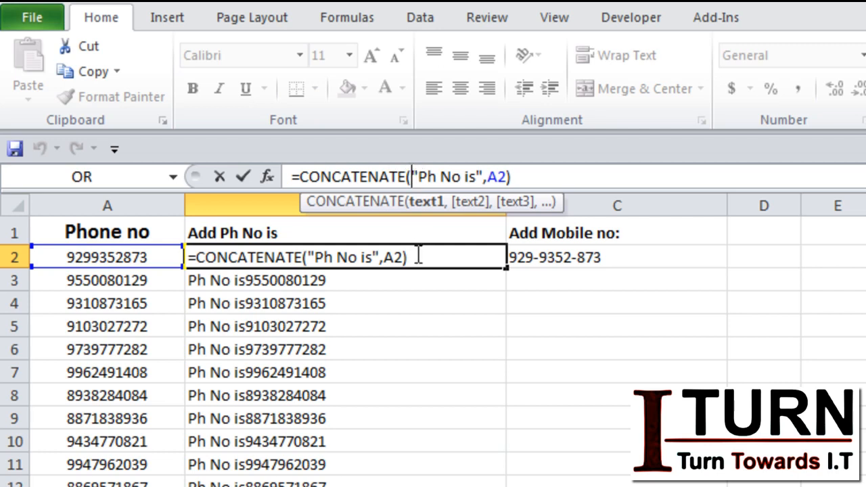
{"action": "type", "text": "left"}
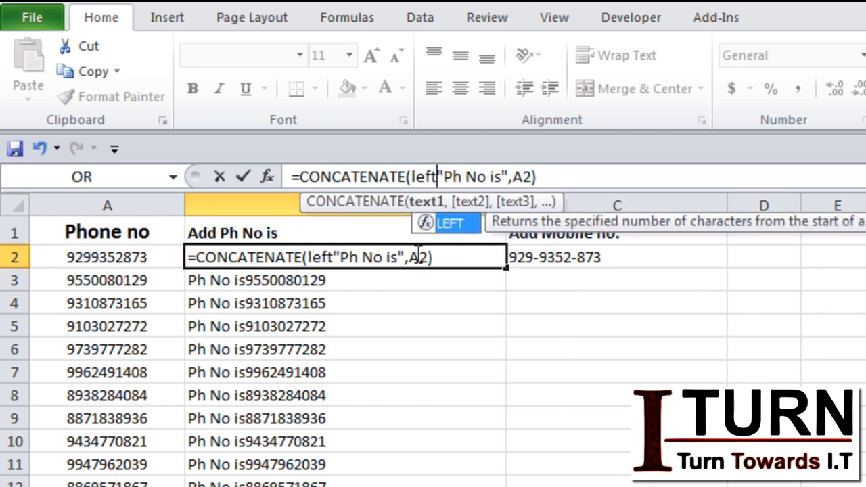
{"action": "key", "text": "Tab"}
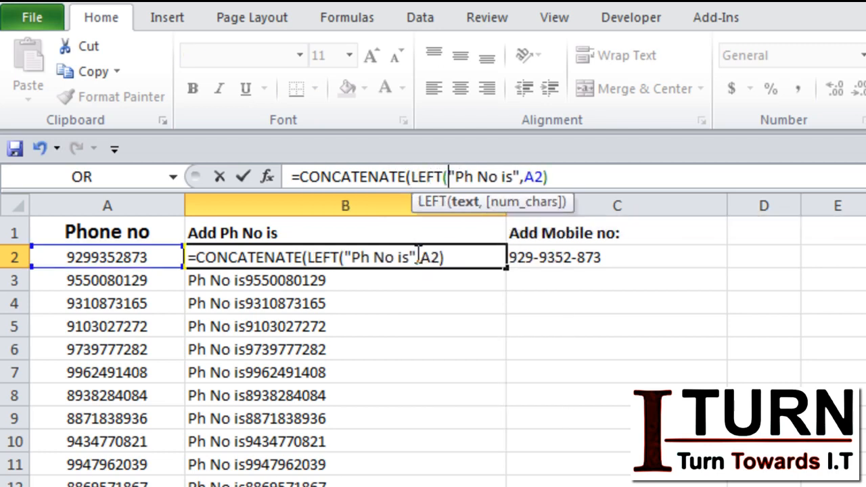
{"action": "left_click", "coordinate": [130, 255]}
{"action": "type", "text": ",2"}
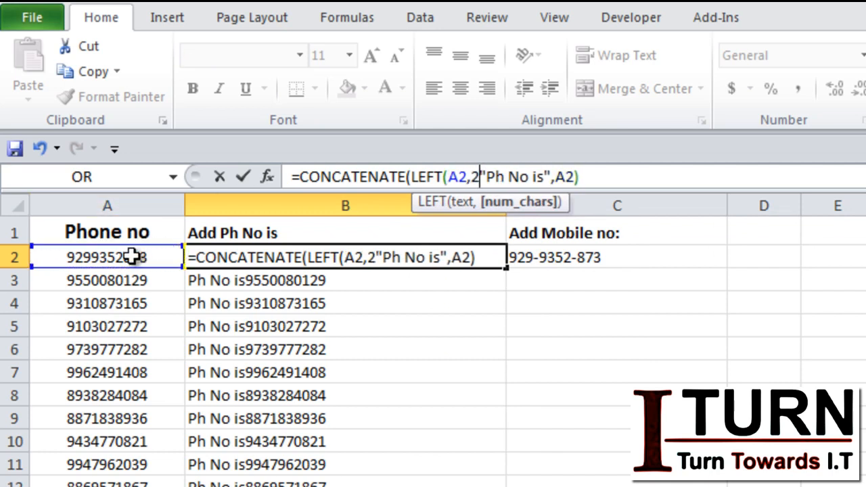
{"action": "type", "text": "),"}
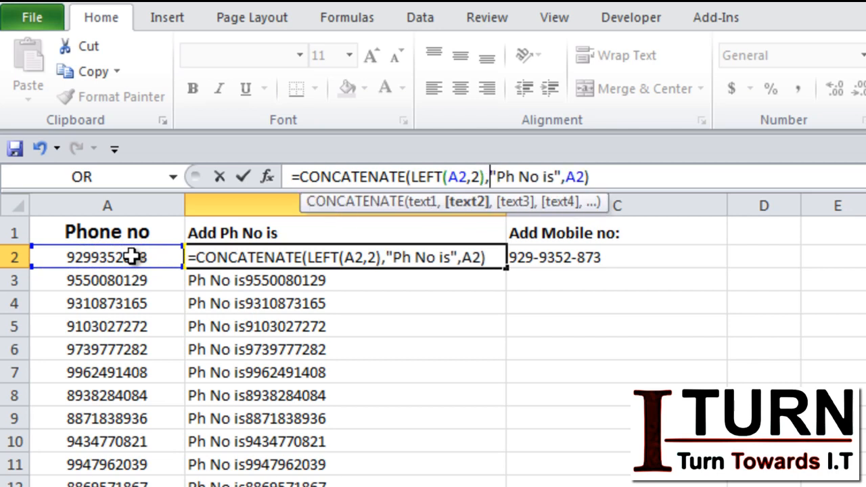
{"action": "key", "text": "Return"}
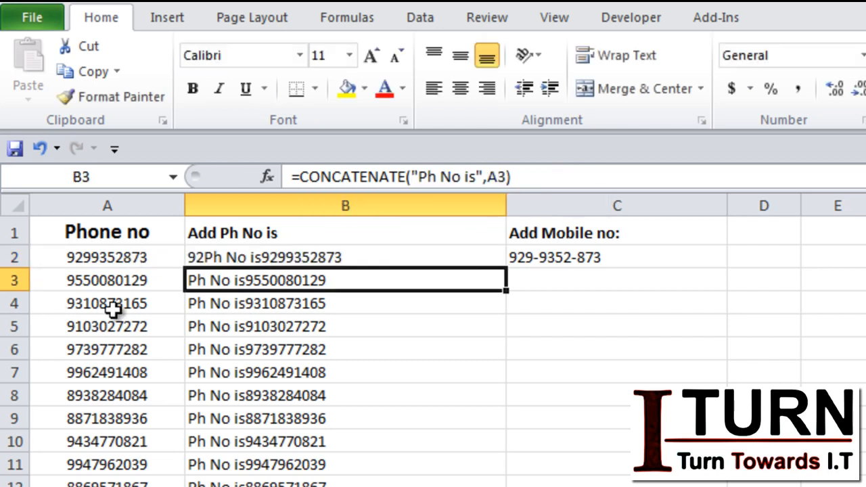
{"action": "left_click", "coordinate": [439, 255]}
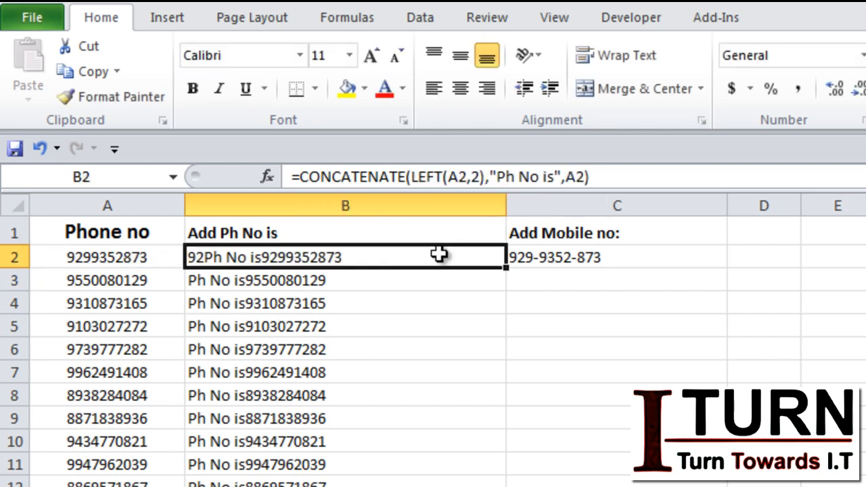
{"action": "double_click", "coordinate": [506, 268]}
Step: Examine the text1, text2 and text3 arguments of B2's extended CONCATENATE formula one by one
{"action": "left_click", "coordinate": [220, 259]}
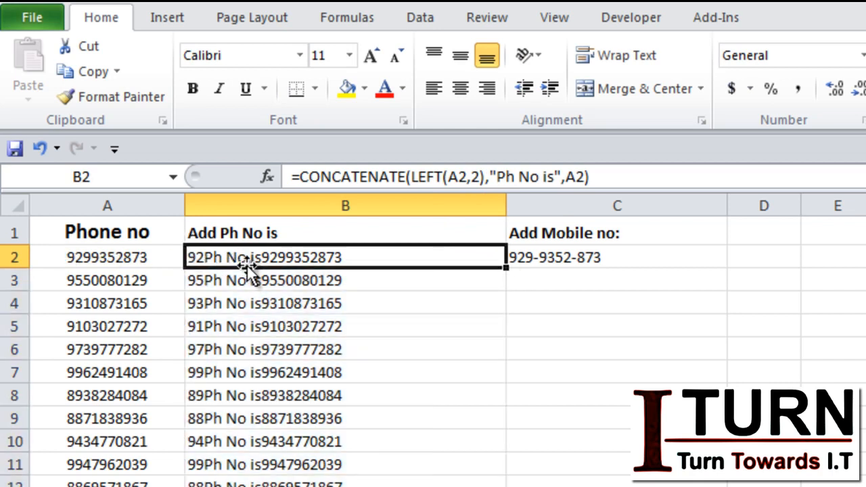
{"action": "left_click", "coordinate": [441, 177]}
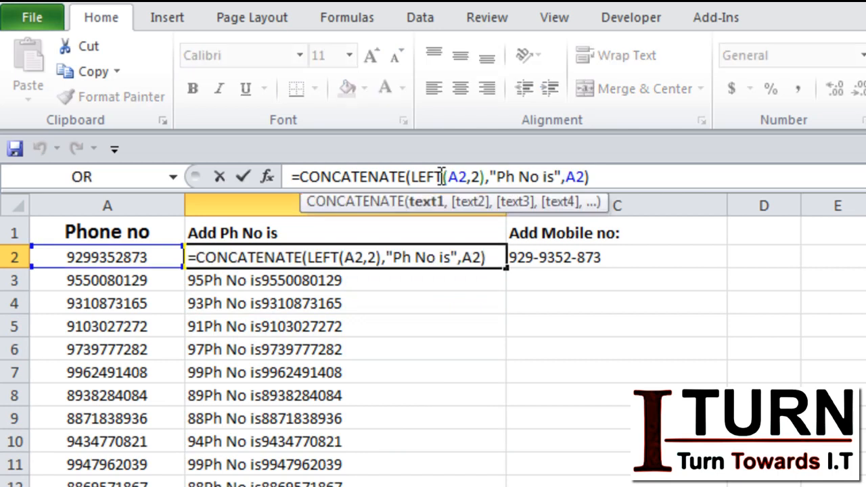
{"action": "left_click", "coordinate": [431, 201]}
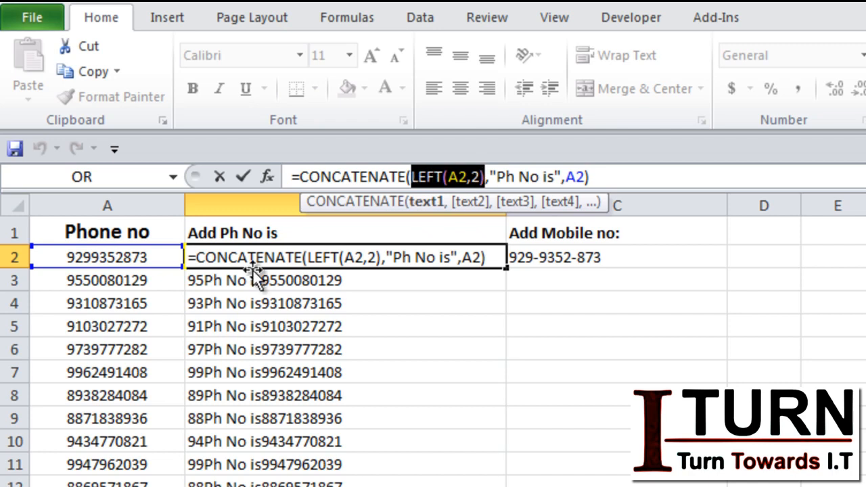
{"action": "left_click", "coordinate": [469, 203]}
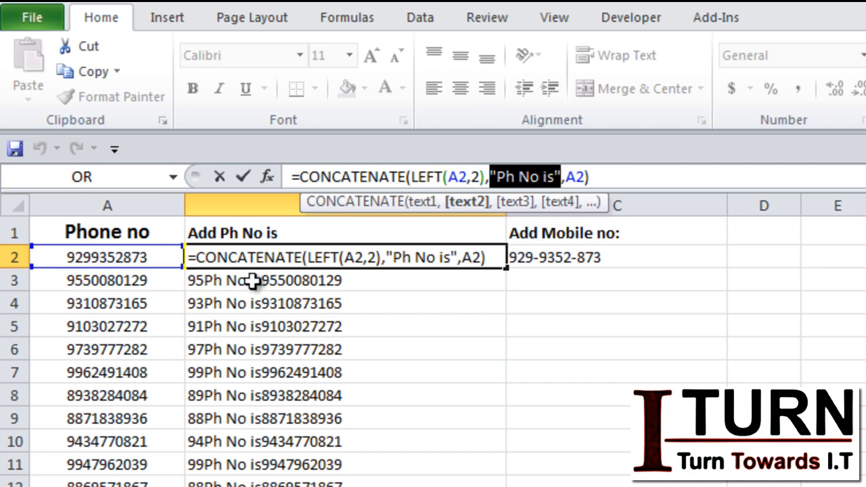
{"action": "left_click", "coordinate": [512, 202]}
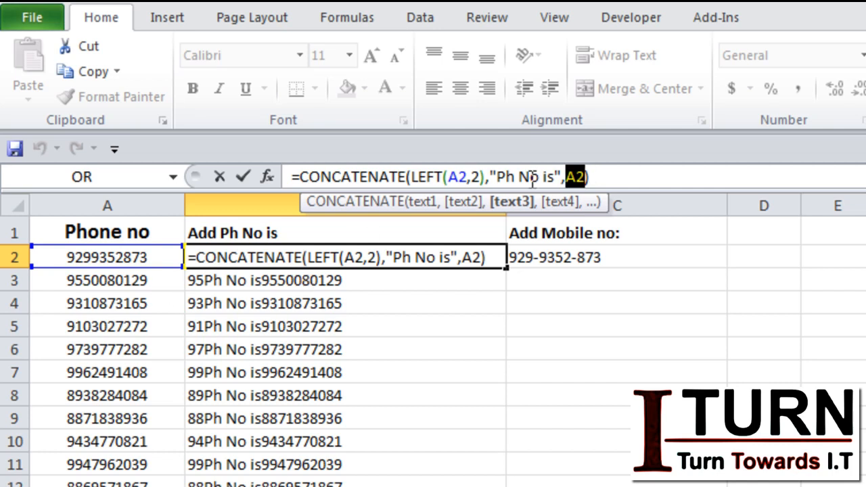
Step: Add " test" as the last argument of B2's CONCATENATE formula and fill the formula down column B
{"action": "left_click", "coordinate": [586, 178]}
{"action": "type", "text": ","}
{"action": "type", "text": "\" t"}
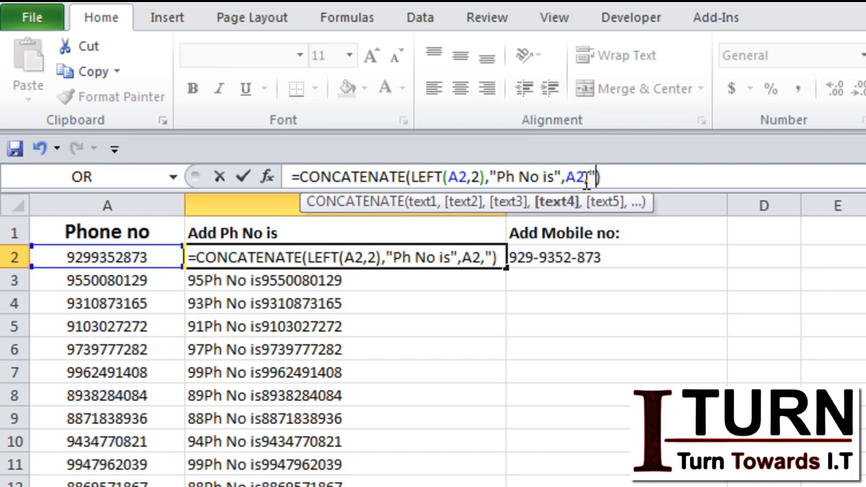
{"action": "type", "text": "est"}
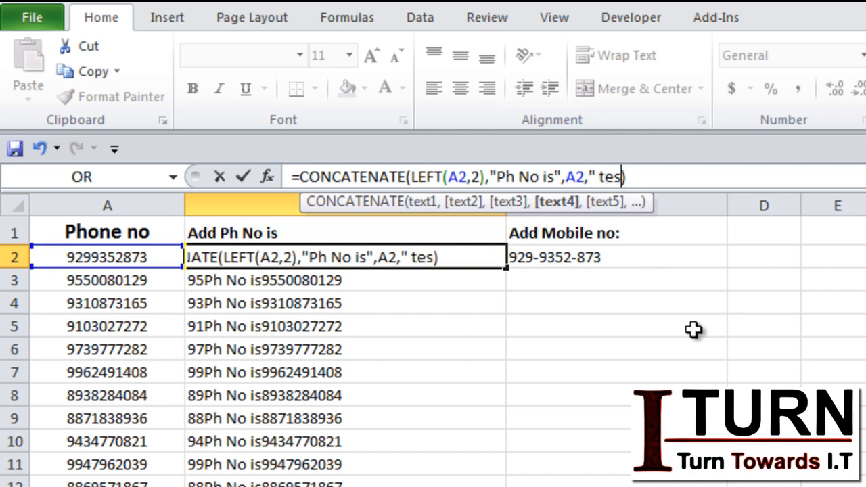
{"action": "type", "text": "\""}
{"action": "key", "text": "Return"}
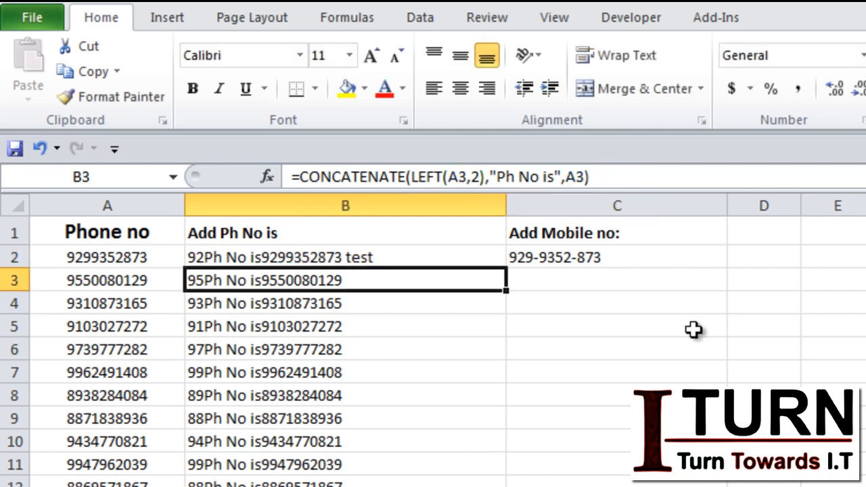
{"action": "left_click", "coordinate": [469, 255]}
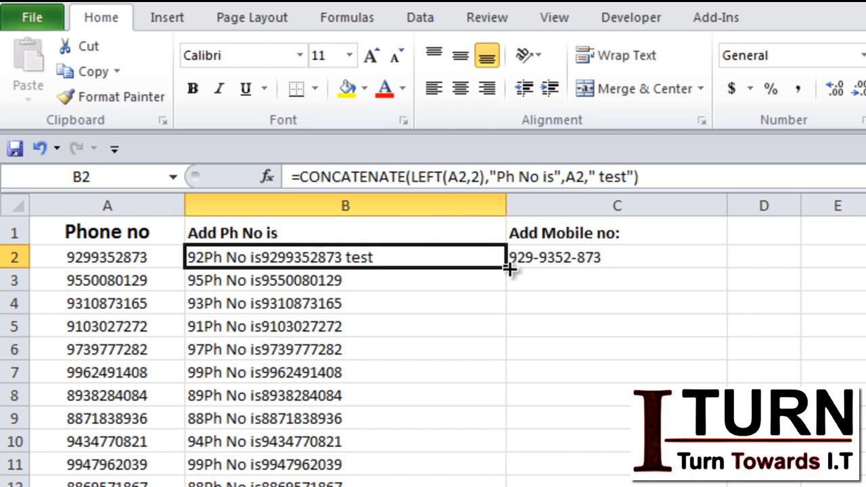
{"action": "double_click", "coordinate": [509, 268]}
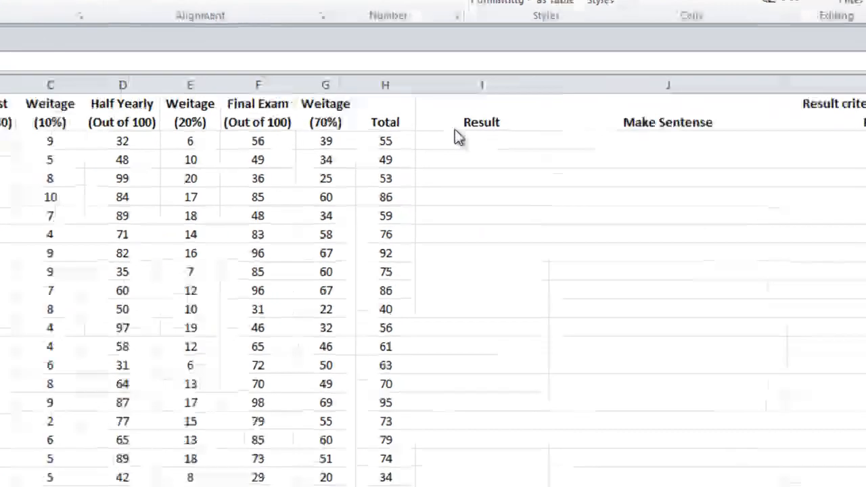
Step: Enter the less-than comparison =H2<40 in cell I2 of the Result column
{"action": "left_click", "coordinate": [482, 168]}
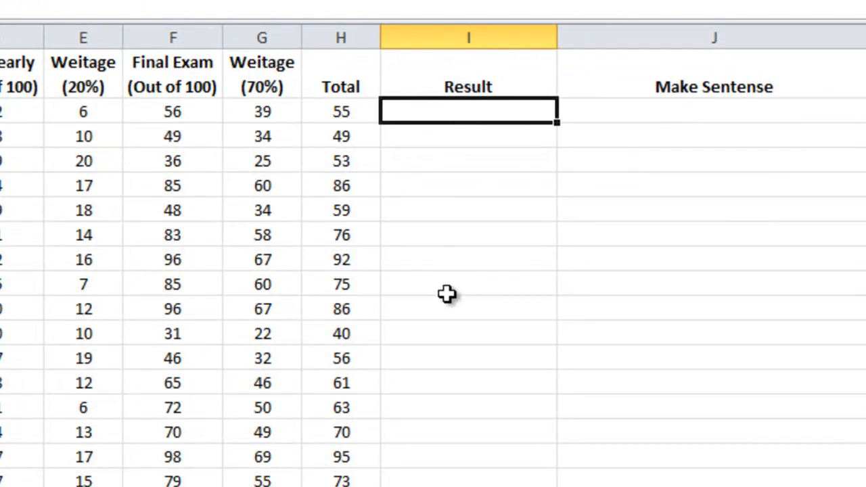
{"action": "type", "text": "="}
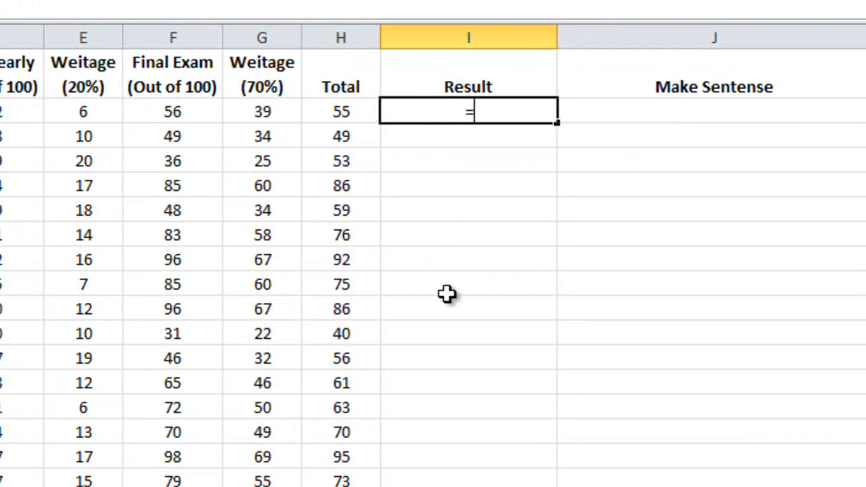
{"action": "left_click", "coordinate": [352, 112]}
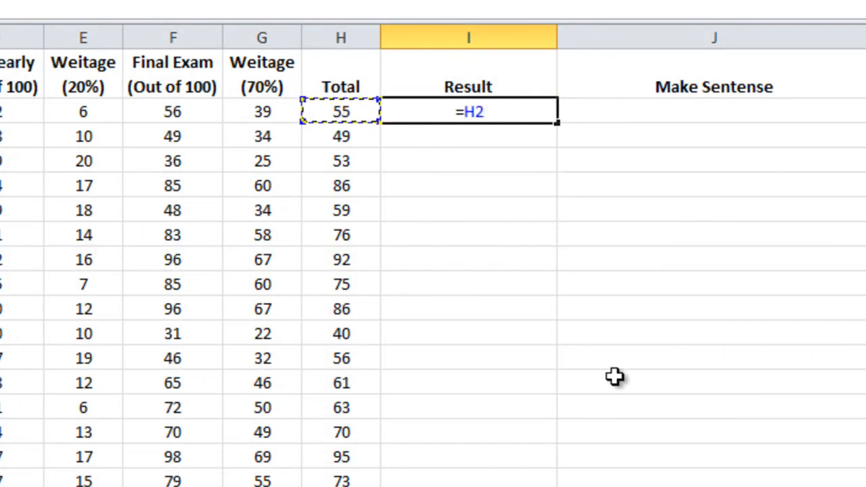
{"action": "type", "text": "<40"}
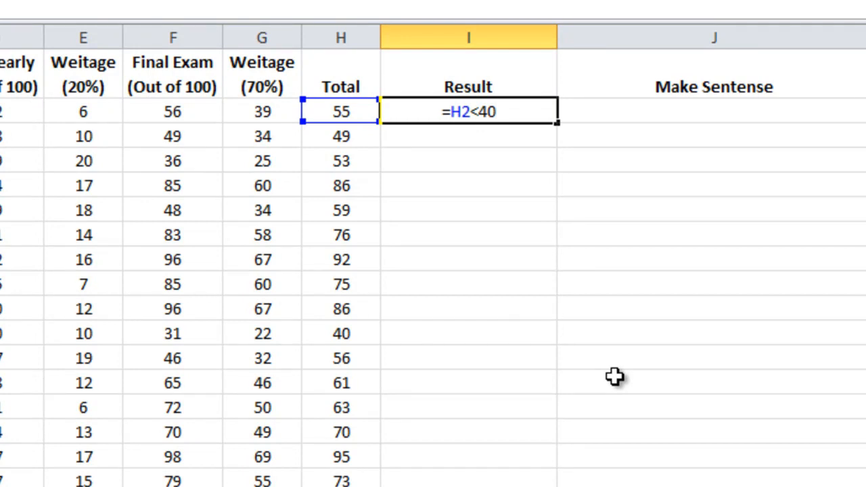
{"action": "key", "text": "Return"}
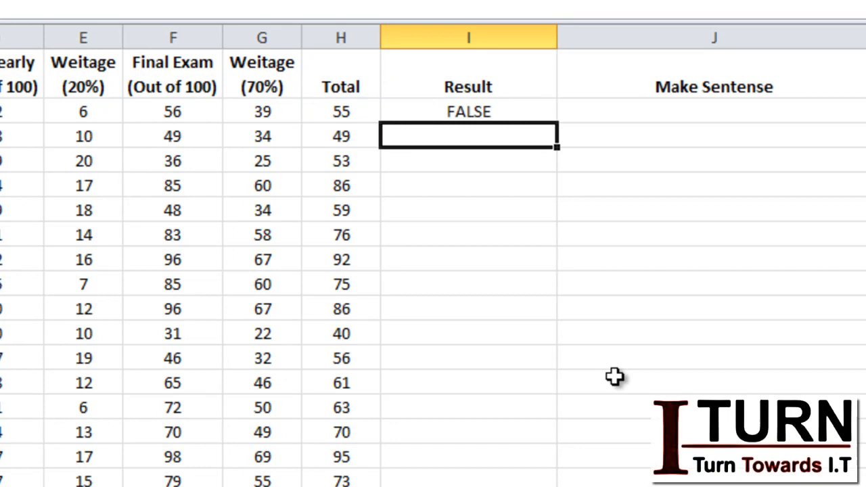
Step: Enter the greater-than comparison =H3>40 in cell I3 of the Result column
{"action": "type", "text": "="}
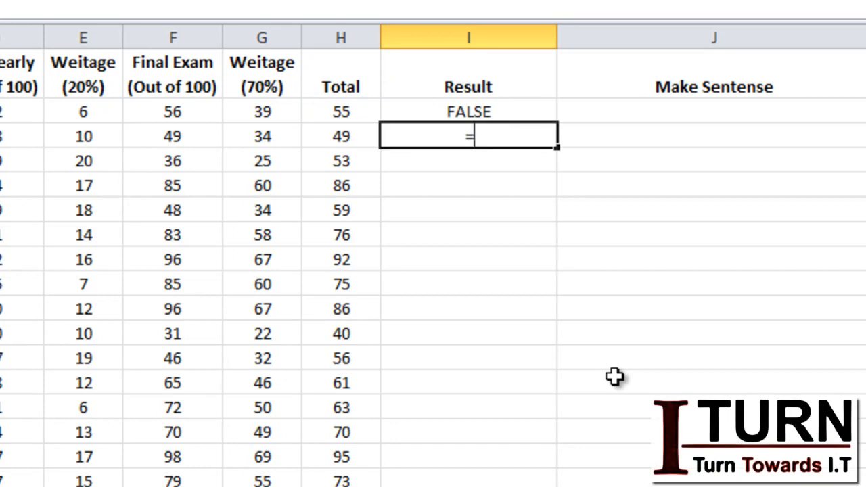
{"action": "key", "text": "Left"}
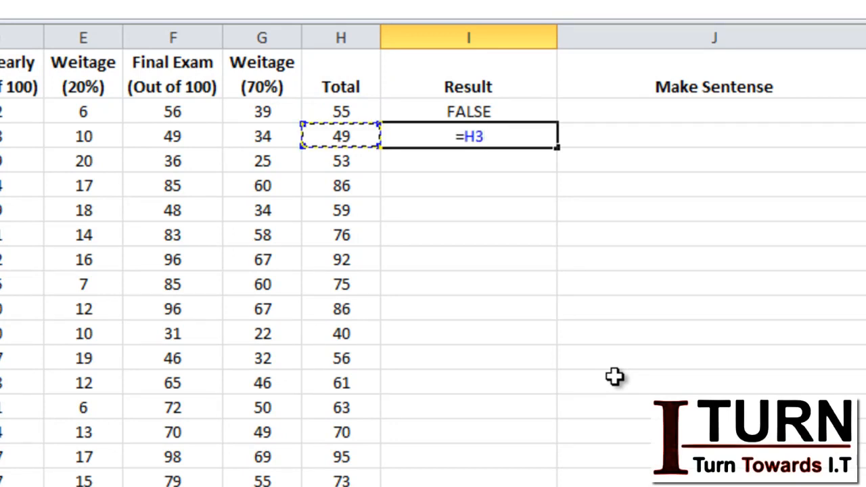
{"action": "type", "text": ">40"}
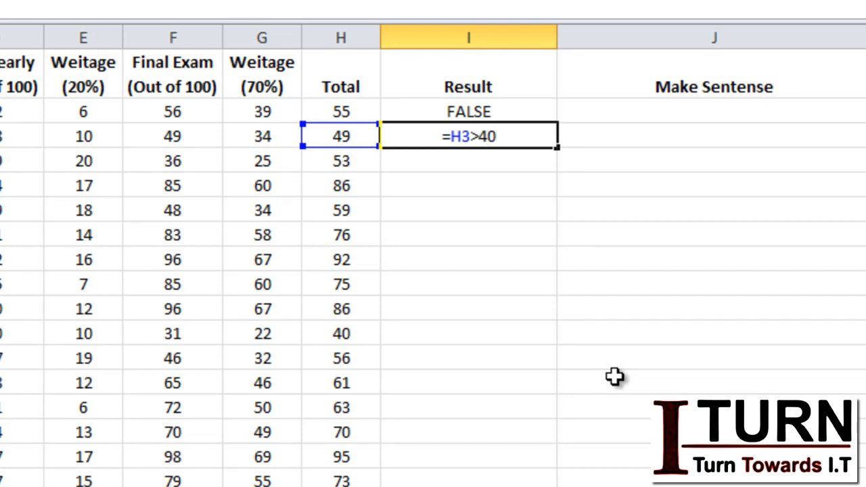
{"action": "key", "text": "Return"}
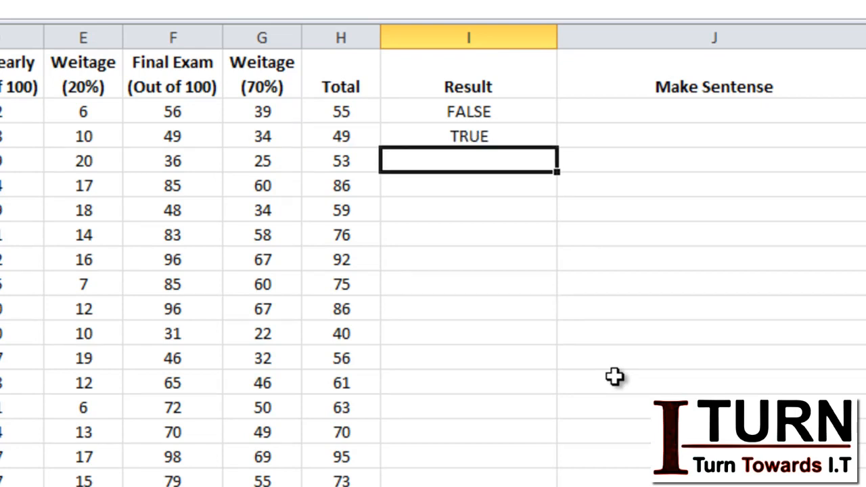
Step: Enter the equality comparison =F4=36 in cell I4, testing the Final Exam score
{"action": "type", "text": "="}
{"action": "key", "text": "Left"}
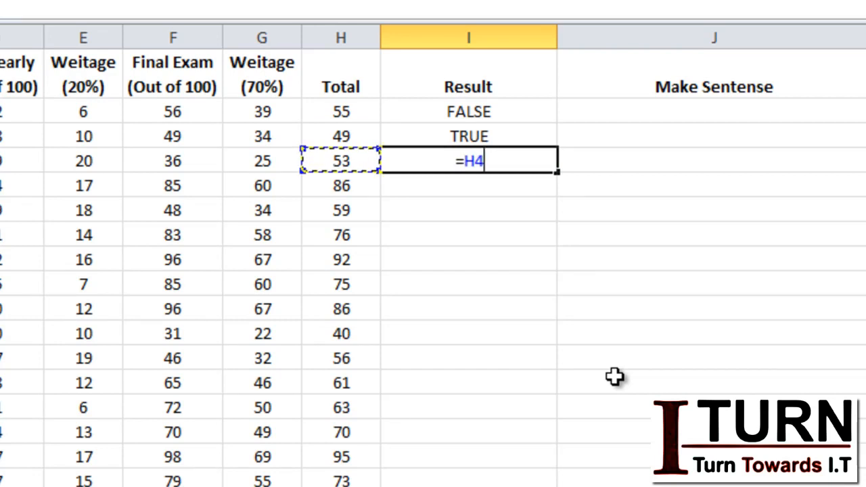
{"action": "key", "text": "Left"}
{"action": "key", "text": "Left"}
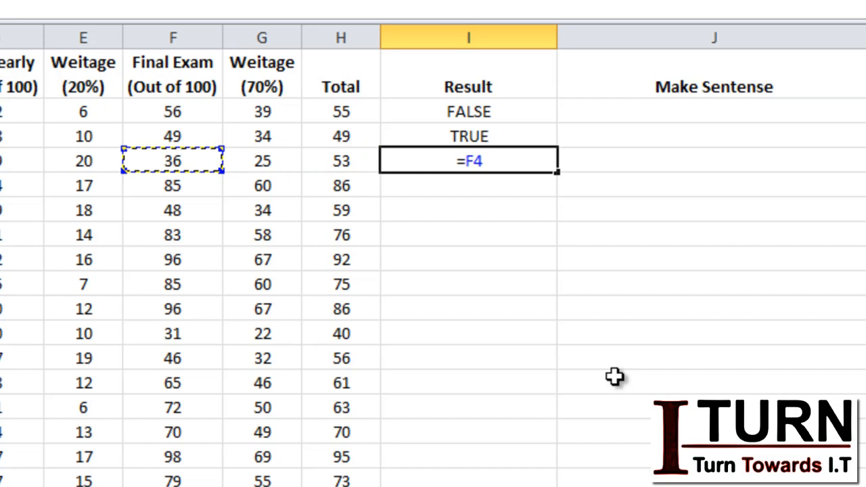
{"action": "type", "text": "=36"}
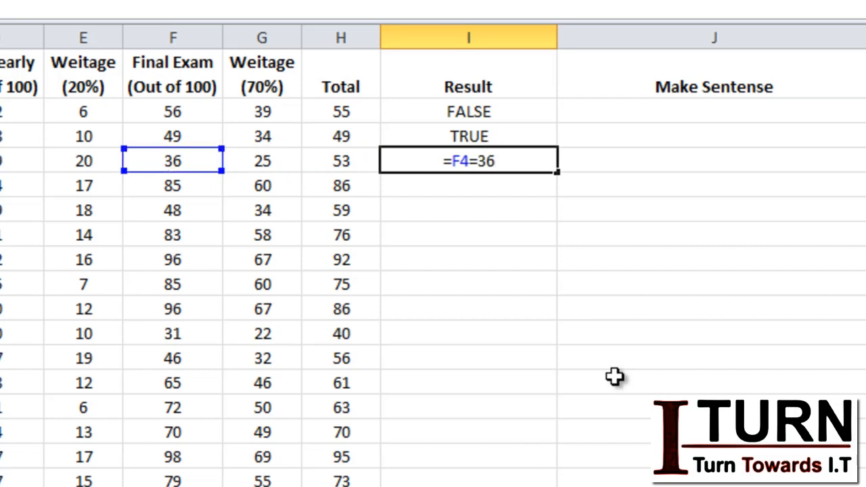
{"action": "key", "text": "Return"}
Step: Enter the not-equal comparison =F5<>85 in cell I5, testing the Final Exam score
{"action": "type", "text": "="}
{"action": "key", "text": "Left"}
{"action": "key", "text": "Left"}
{"action": "key", "text": "Left"}
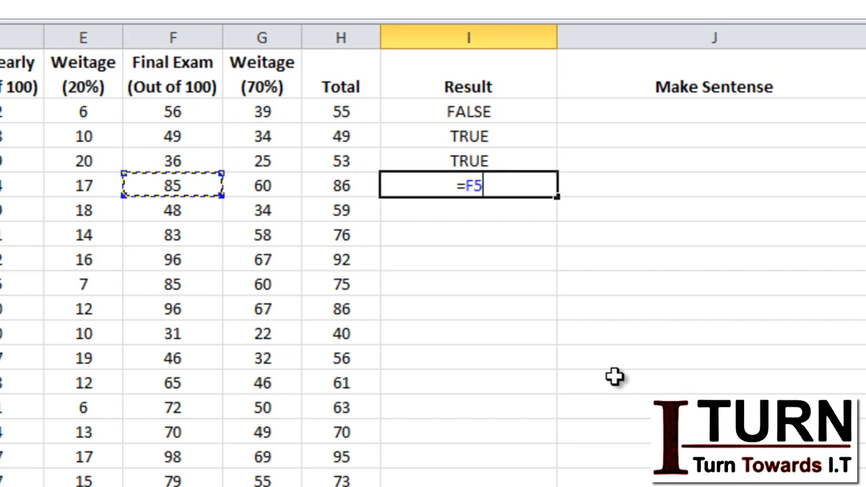
{"action": "type", "text": "<>"}
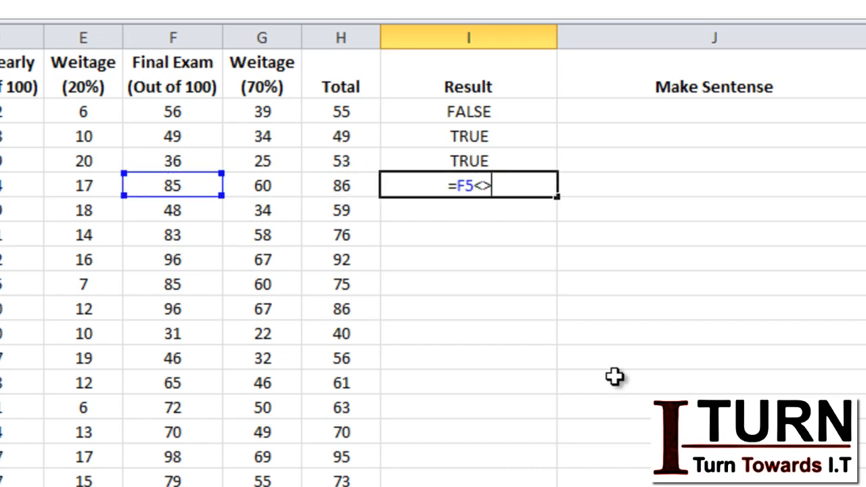
{"action": "type", "text": "85"}
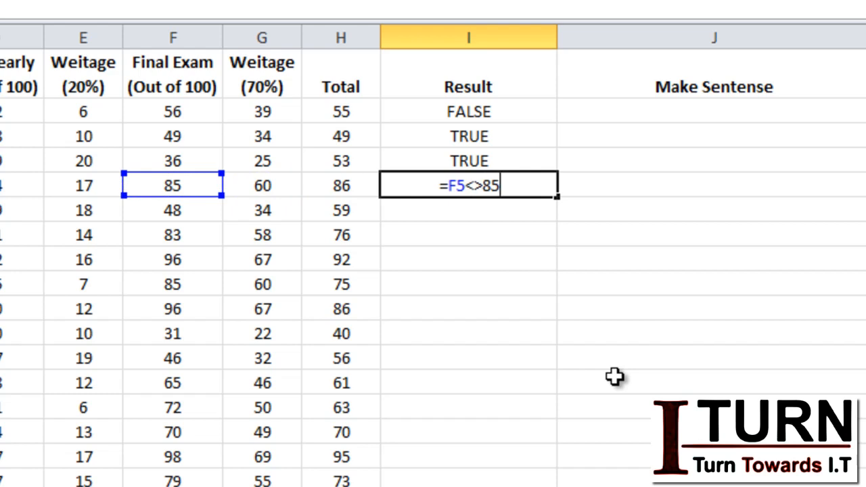
{"action": "key", "text": "Return"}
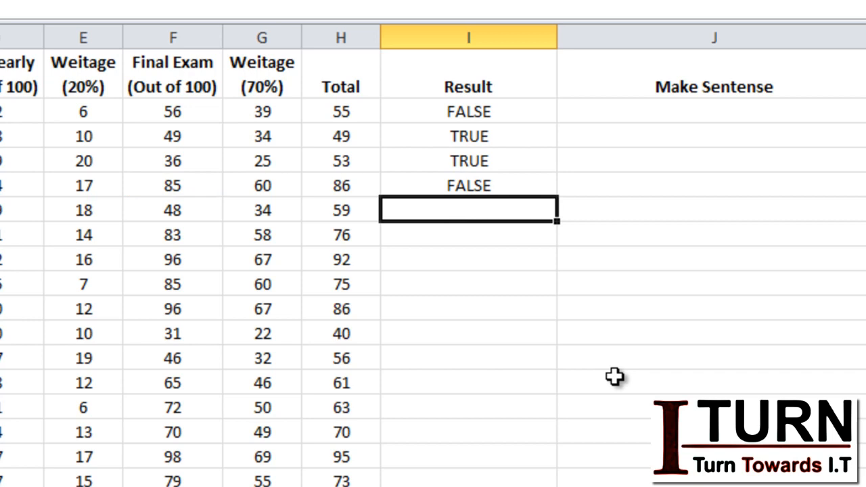
{"action": "key", "text": "Up"}
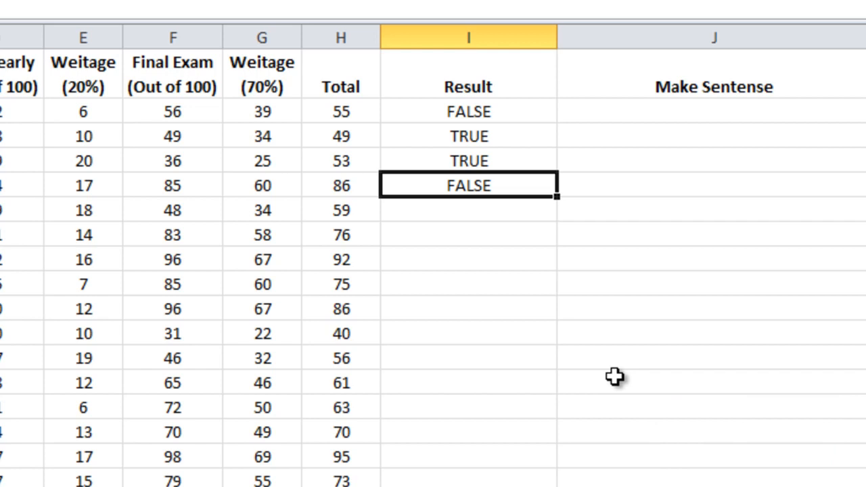
Step: Show the total in H2 with two more decimal places and return it to whole-number display
{"action": "left_click", "coordinate": [356, 114]}
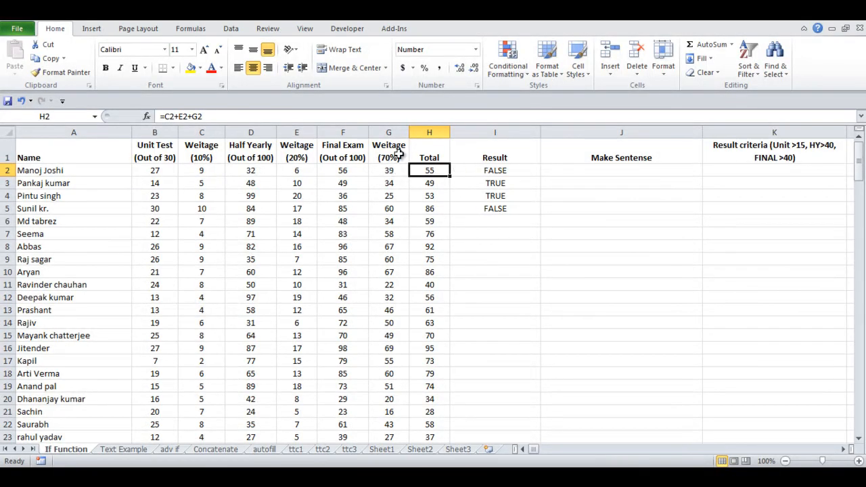
{"action": "left_click", "coordinate": [460, 69]}
{"action": "left_click", "coordinate": [459, 71]}
{"action": "left_click", "coordinate": [474, 70]}
{"action": "left_click", "coordinate": [474, 70]}
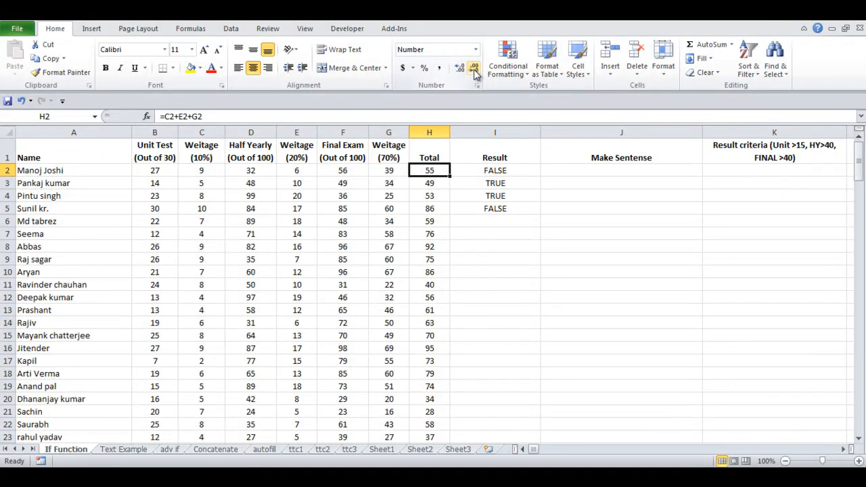
{"action": "left_click", "coordinate": [500, 238]}
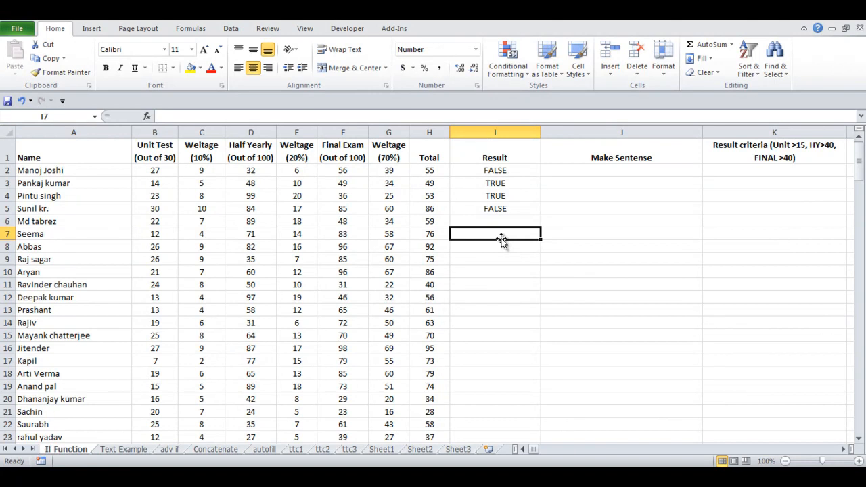
Step: Clear the four comparison formulas from I2:I5 in the Result column
{"action": "left_click", "coordinate": [495, 171]}
{"action": "left_click_drag", "start_coordinate": [495, 172], "coordinate": [496, 211]}
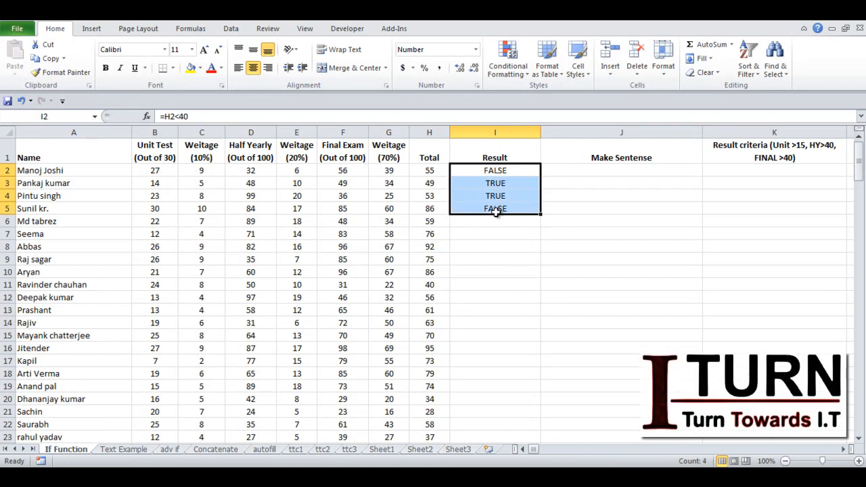
{"action": "key", "text": "Delete"}
Step: Enter =F2=>56 in I2 and accept the proposed correction to =F2>=56
{"action": "left_click", "coordinate": [485, 172]}
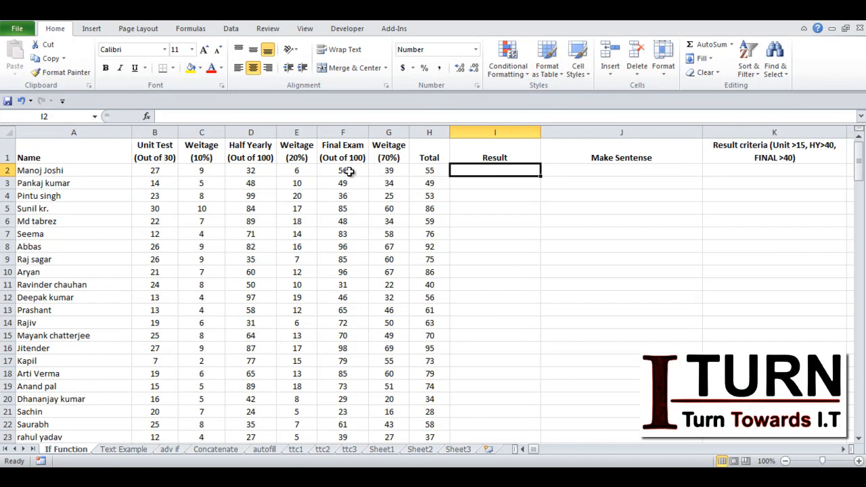
{"action": "type", "text": "="}
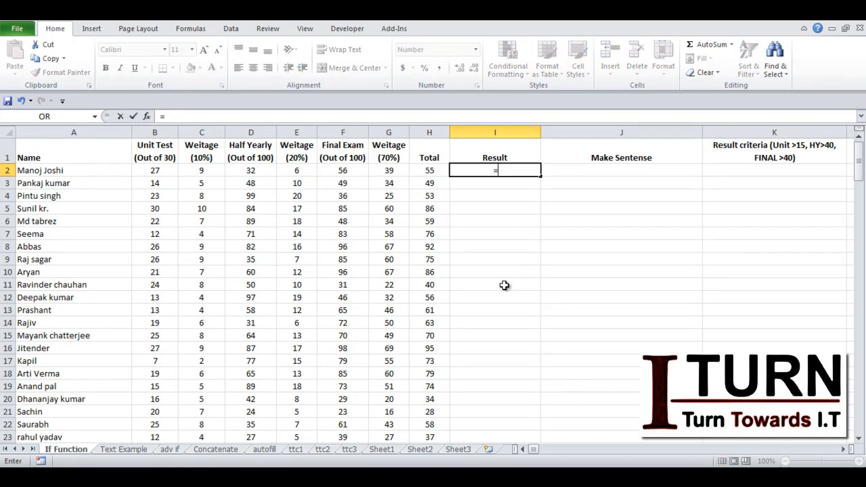
{"action": "left_click", "coordinate": [344, 169]}
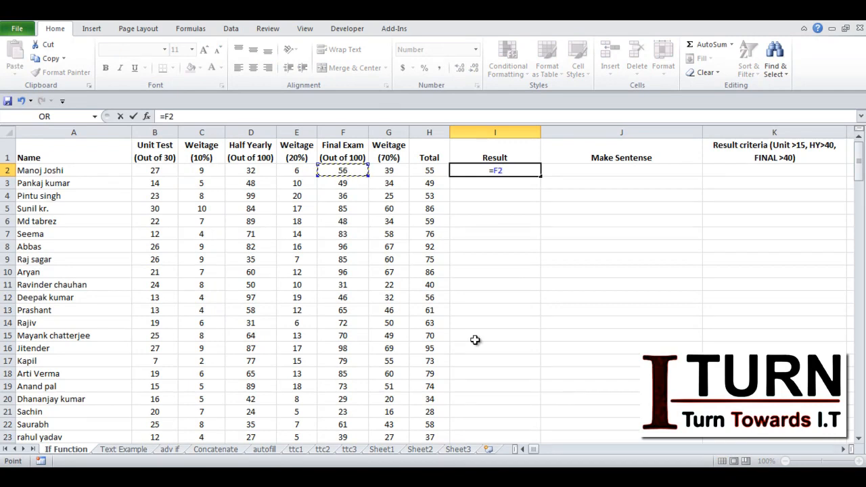
{"action": "type", "text": "=>56"}
{"action": "key", "text": "Return"}
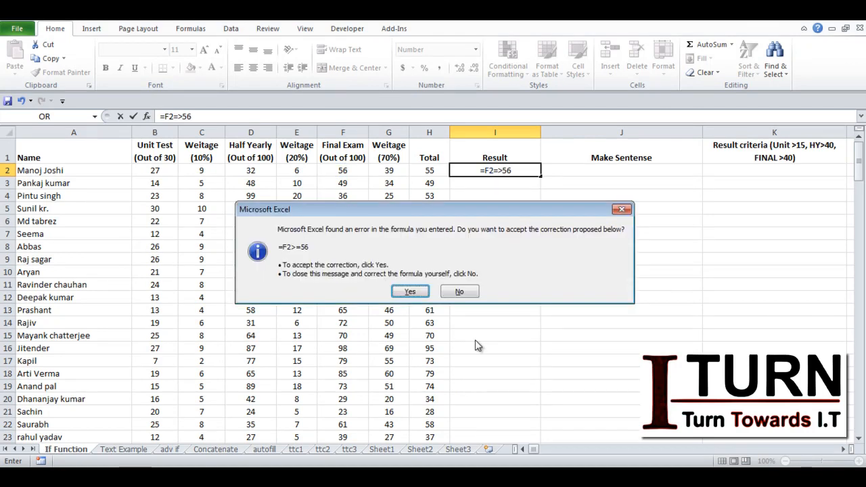
{"action": "key", "text": "Return"}
{"action": "left_click", "coordinate": [509, 170]}
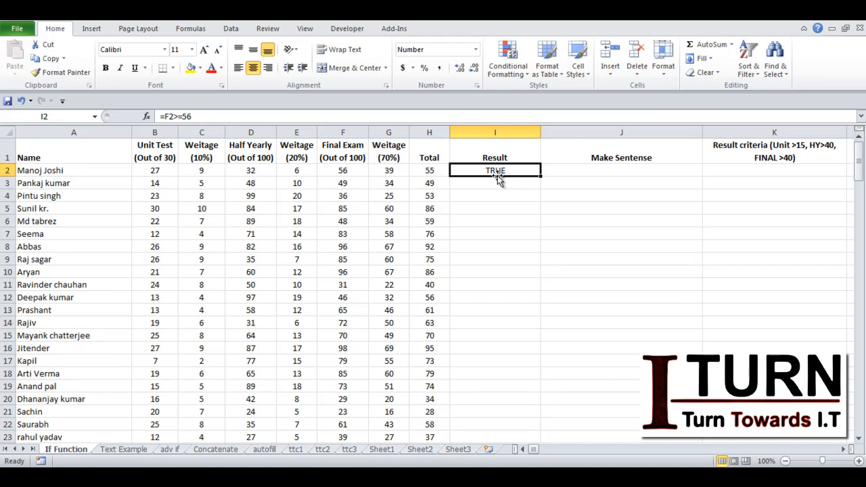
Step: Examine the operator order in I2's greater-than-or-equal formula and clear the cell
{"action": "left_click", "coordinate": [176, 117]}
{"action": "type", "text": ">"}
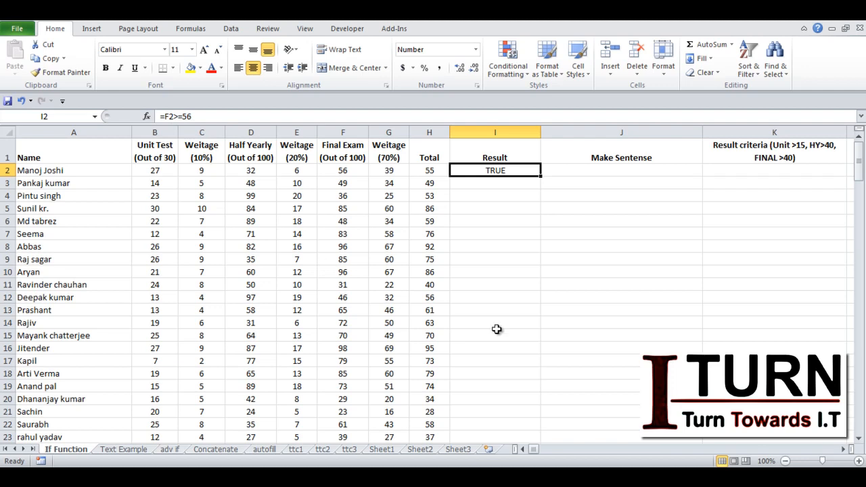
{"action": "key", "text": "Delete"}
{"action": "left_click", "coordinate": [501, 245]}
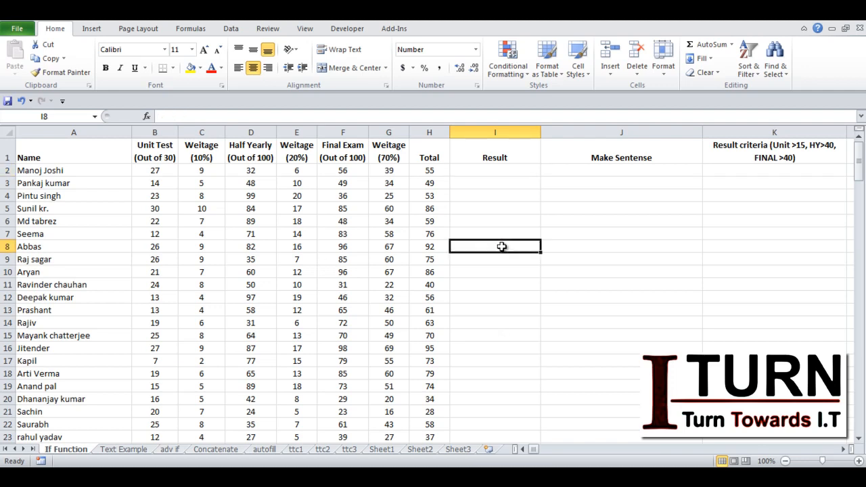
Step: Enter =H2<40 in I2 and fill the comparison down the Result column for all students
{"action": "left_click", "coordinate": [484, 169]}
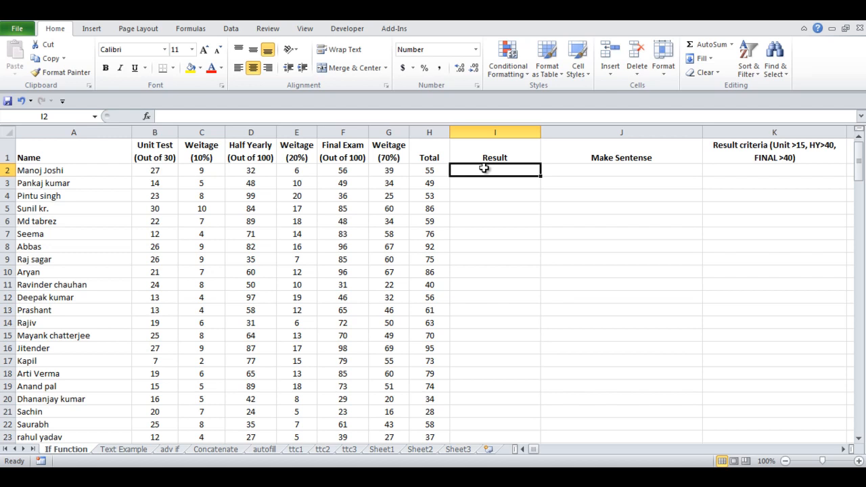
{"action": "type", "text": "="}
{"action": "key", "text": "Left"}
{"action": "type", "text": "<"}
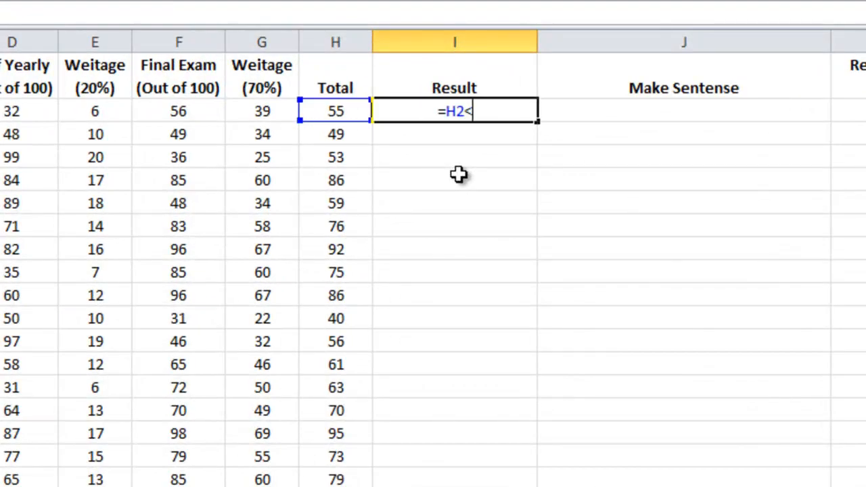
{"action": "type", "text": "40"}
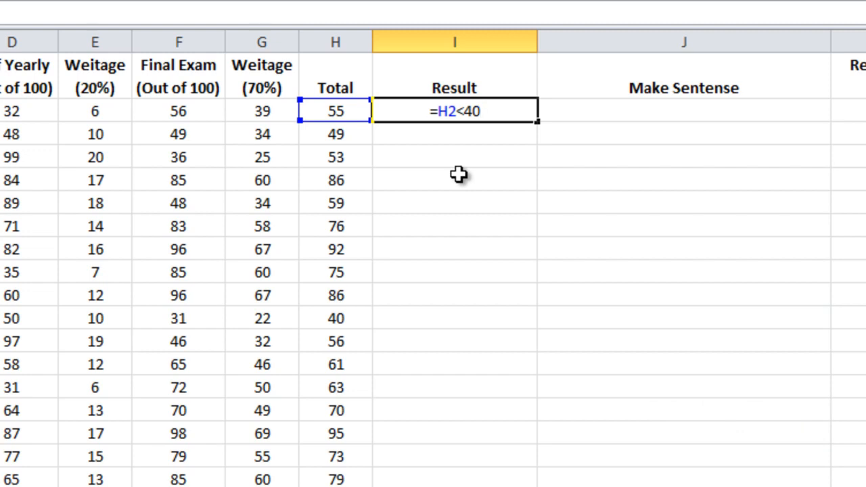
{"action": "key", "text": "Return"}
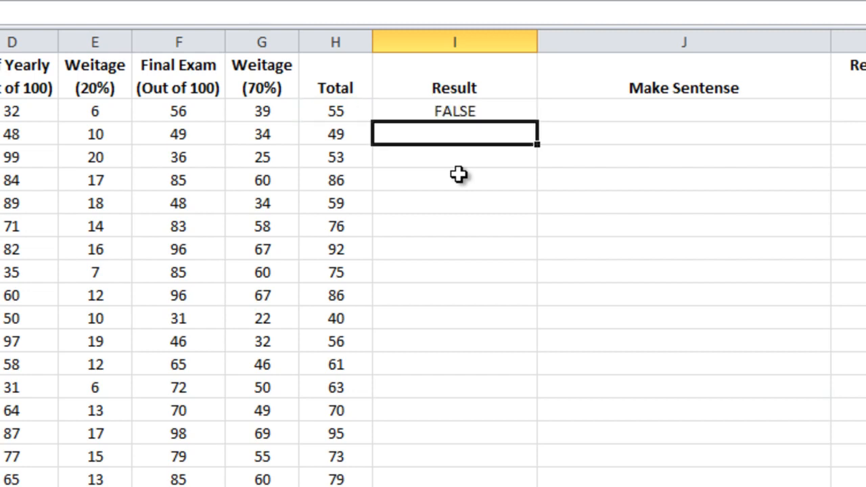
{"action": "left_click", "coordinate": [504, 116]}
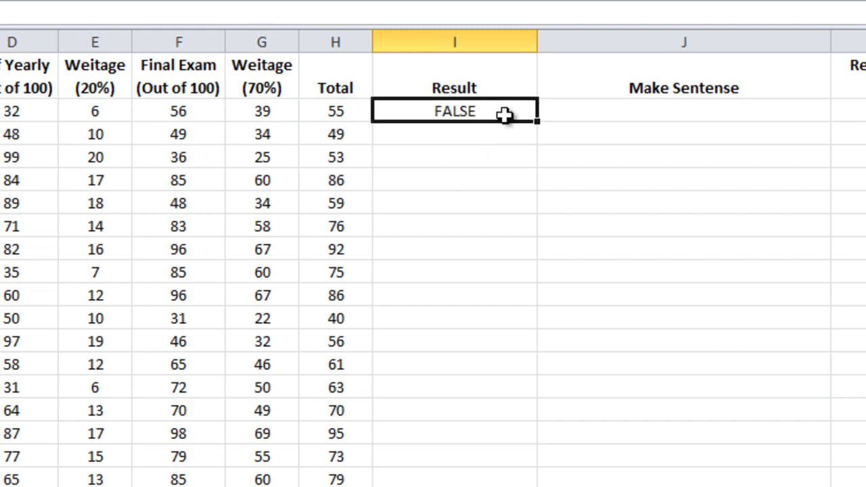
{"action": "double_click", "coordinate": [536, 122]}
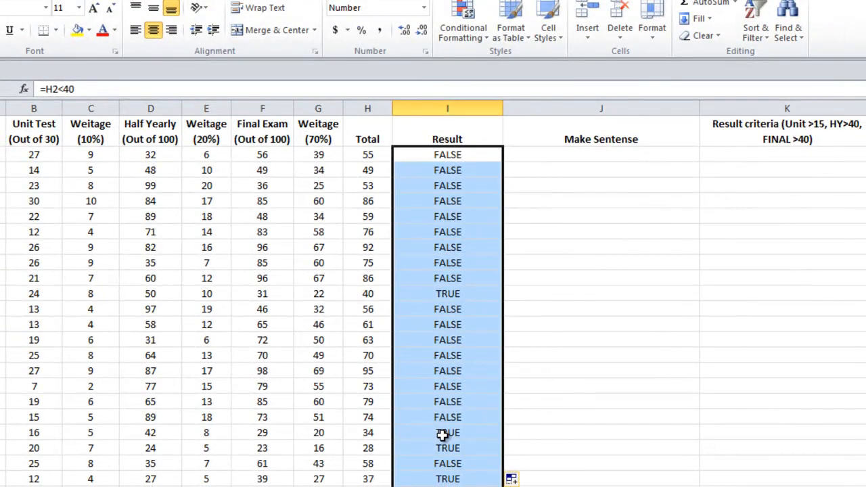
{"action": "left_click", "coordinate": [447, 480]}
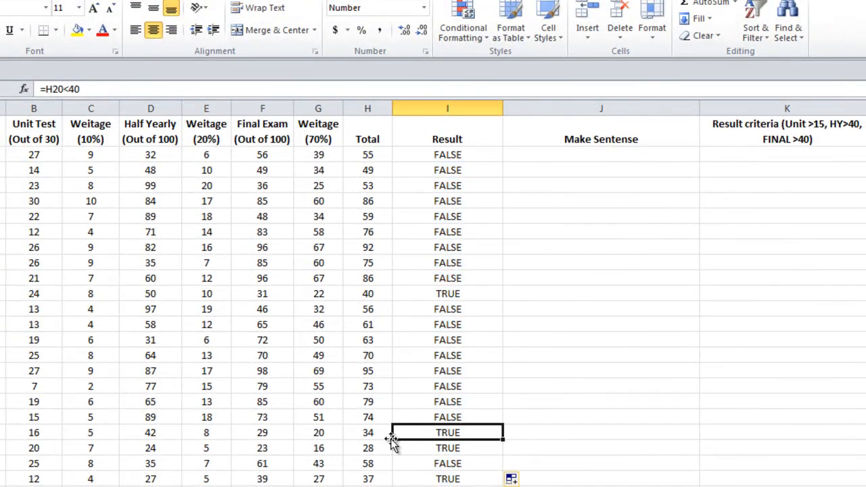
Step: Review the totals beside the TRUE results and clear all comparison formulas from the Result column
{"action": "left_click", "coordinate": [371, 445]}
{"action": "left_click", "coordinate": [371, 434]}
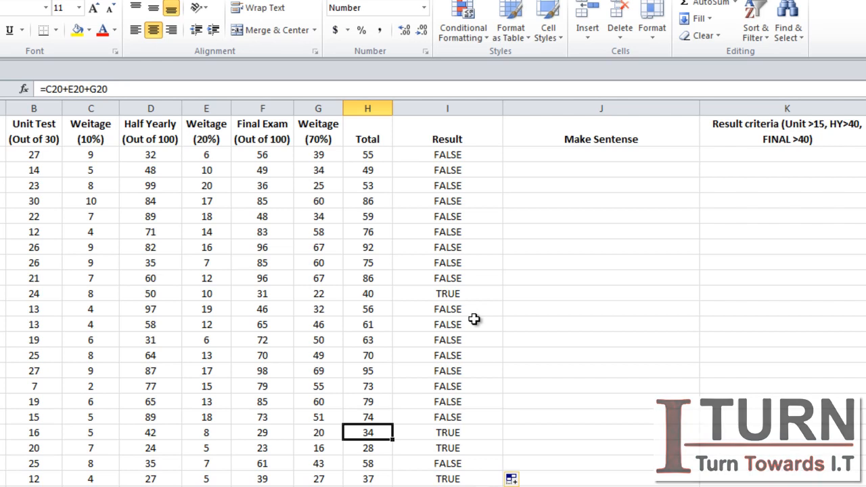
{"action": "left_click", "coordinate": [453, 157]}
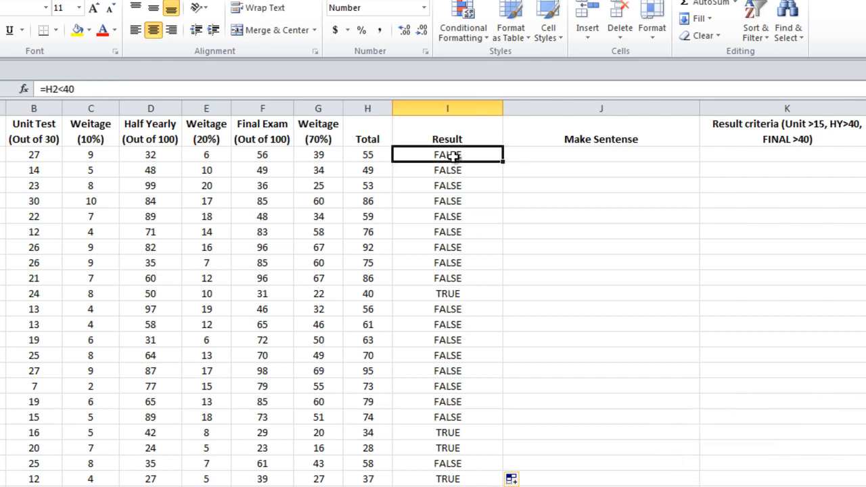
{"action": "key", "text": "ctrl+shift+Down"}
{"action": "key", "text": "Delete"}
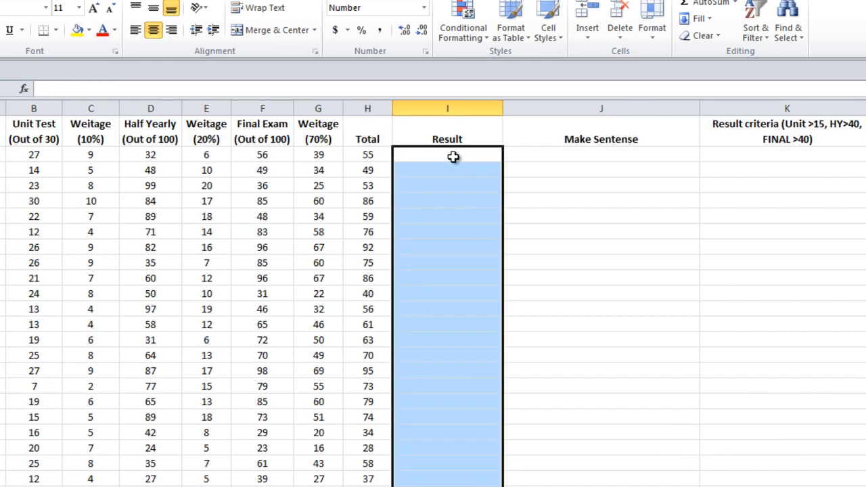
Step: Start an IF formula in I2 with the logical test H2<40
{"action": "left_click", "coordinate": [429, 155]}
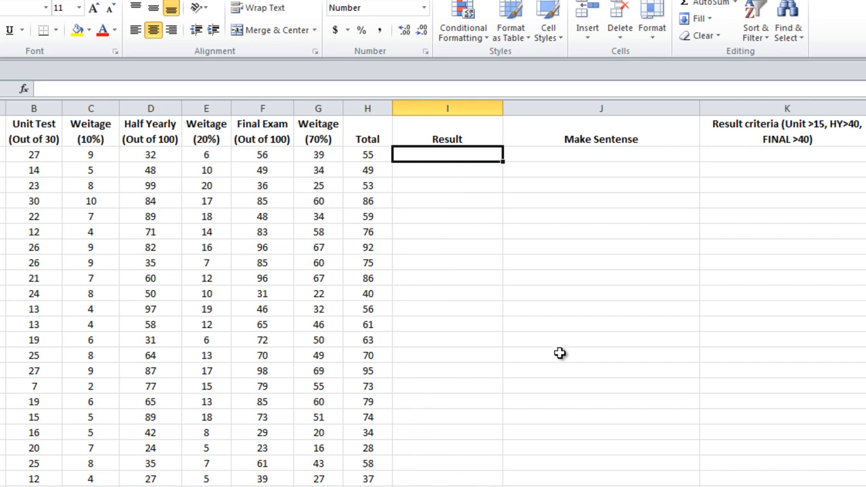
{"action": "type", "text": "=if"}
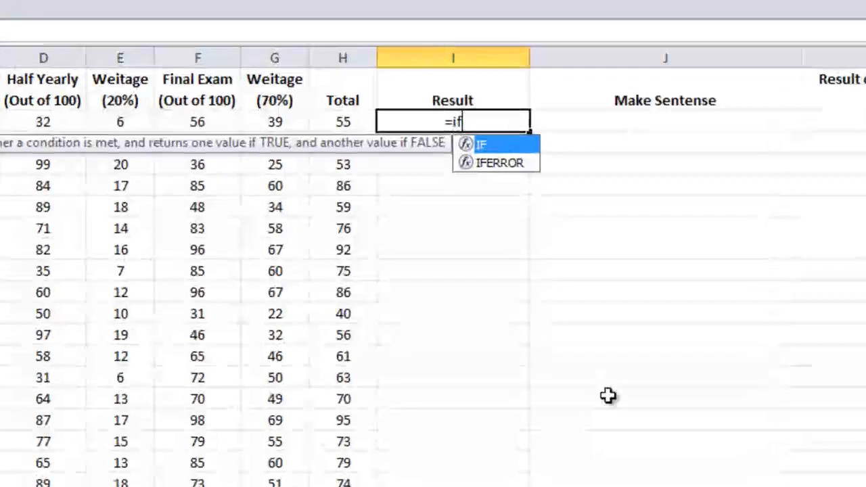
{"action": "key", "text": "Tab"}
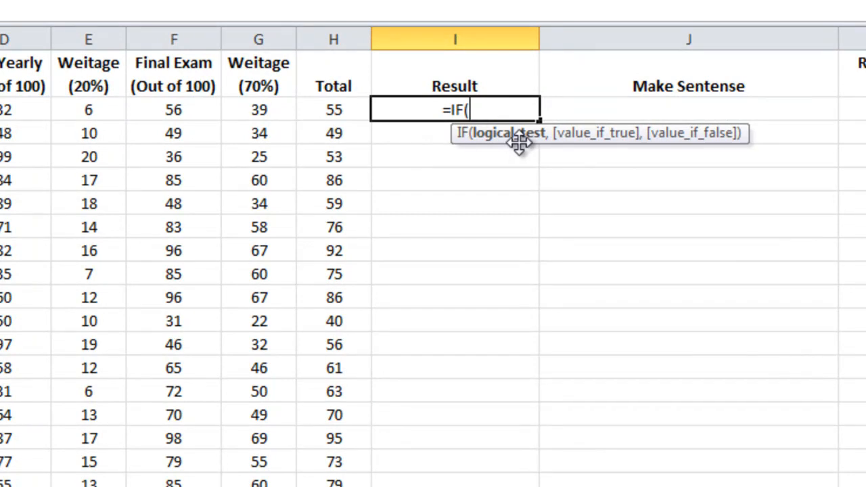
{"action": "left_click", "coordinate": [335, 110]}
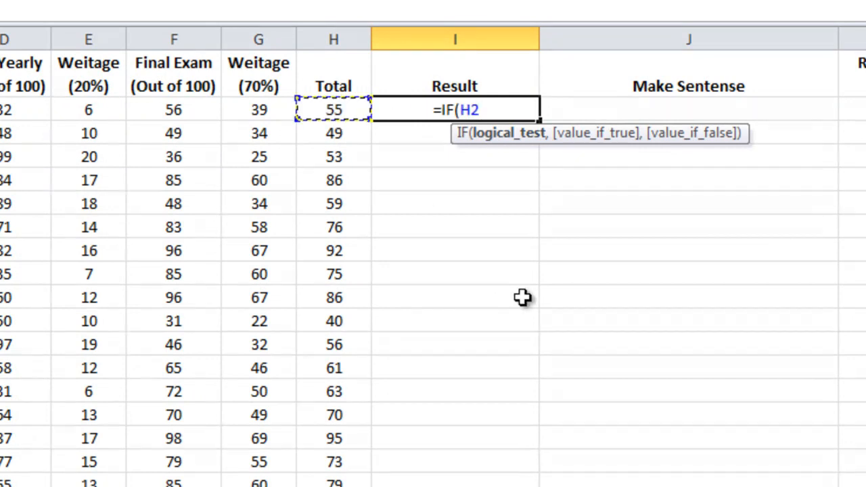
{"action": "type", "text": "<40"}
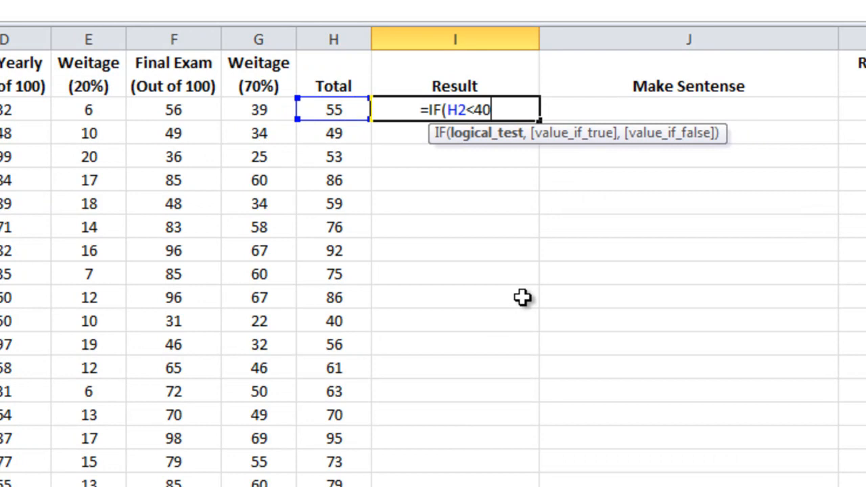
{"action": "type", "text": ","}
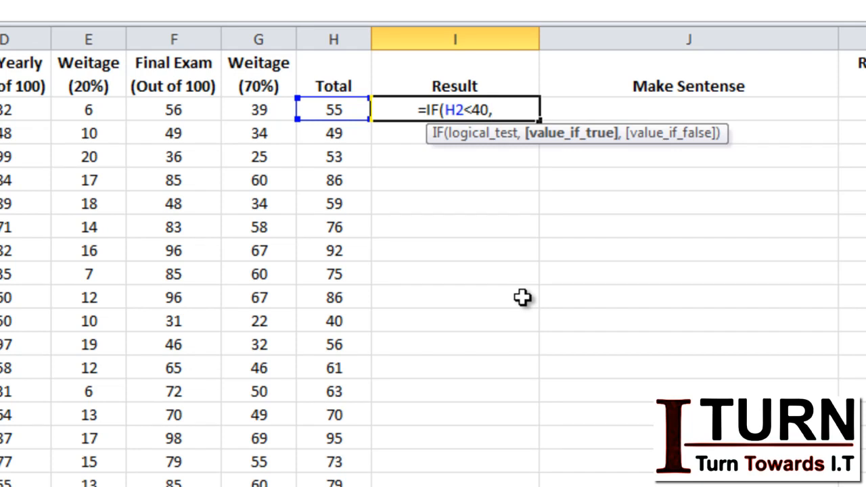
Step: Complete I2's IF formula with "Fail" if true and "Pass" if false, and fill it down the Result column
{"action": "type", "text": "\""}
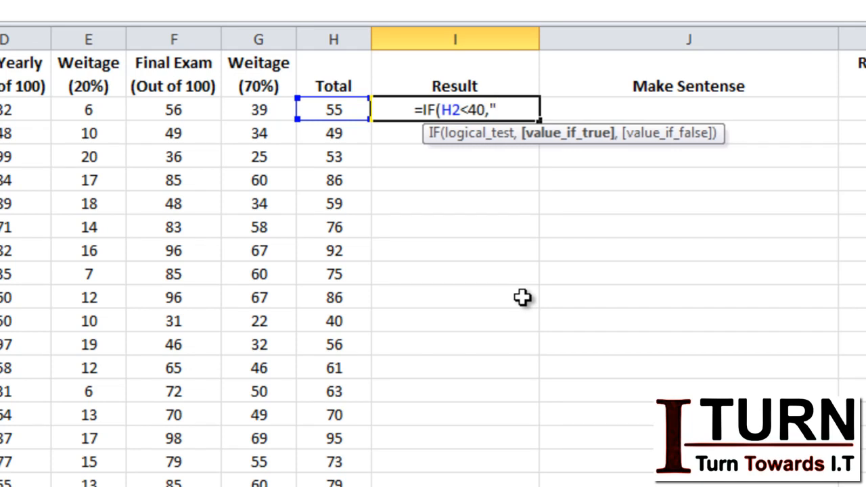
{"action": "type", "text": "Fail"}
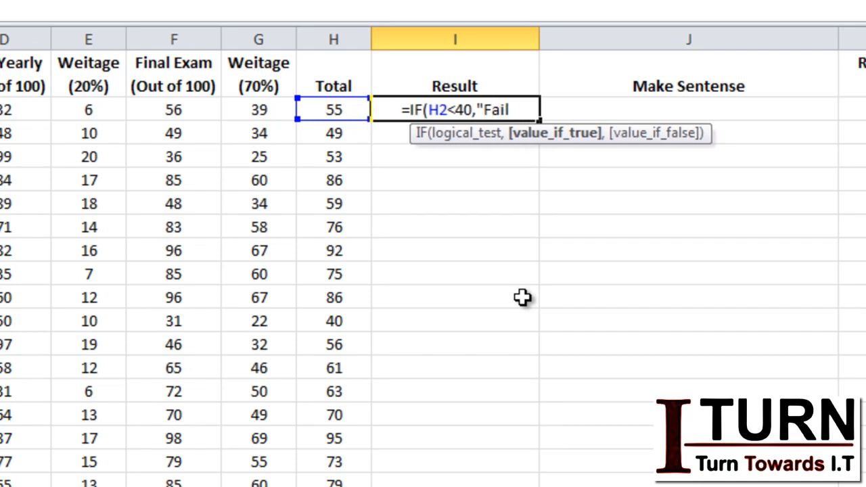
{"action": "type", "text": "\","}
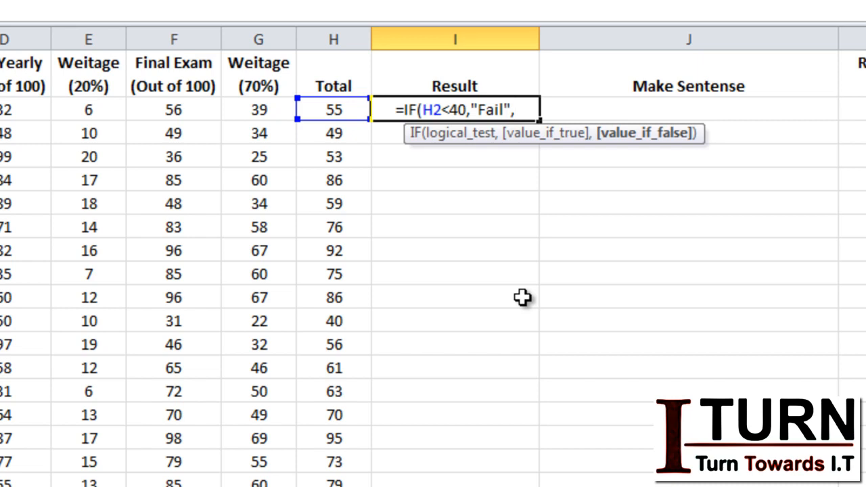
{"action": "type", "text": "\""}
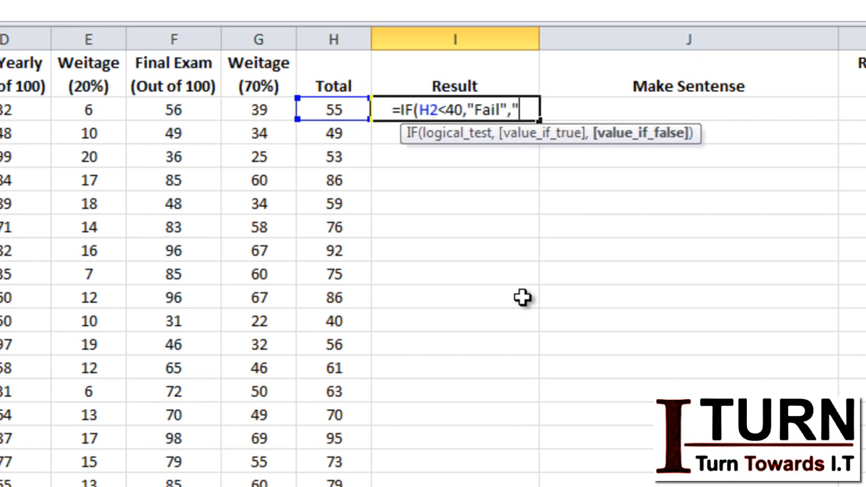
{"action": "type", "text": "Pass"}
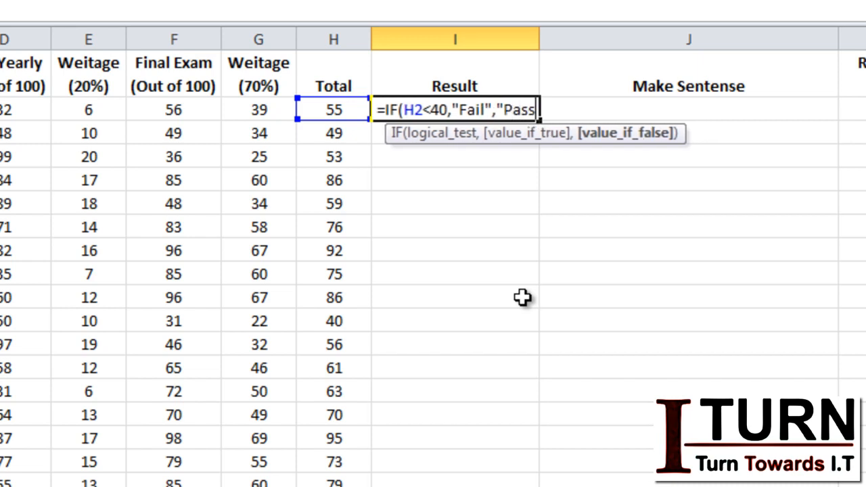
{"action": "type", "text": "\""}
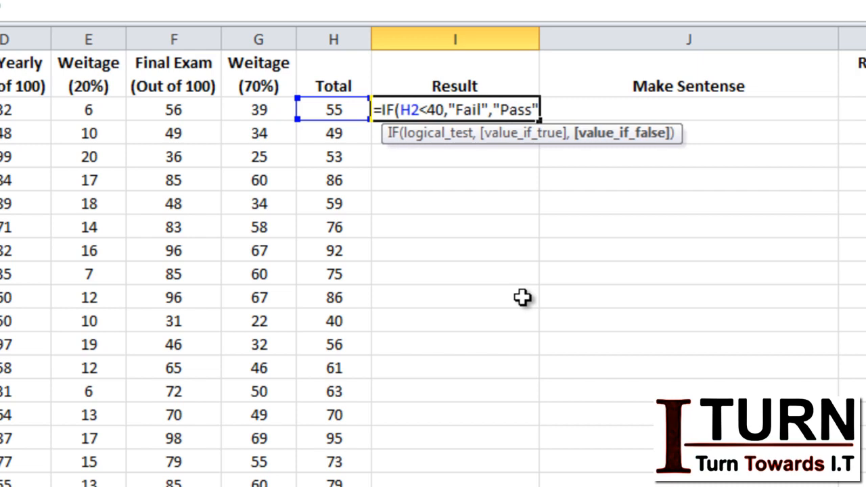
{"action": "type", "text": ")"}
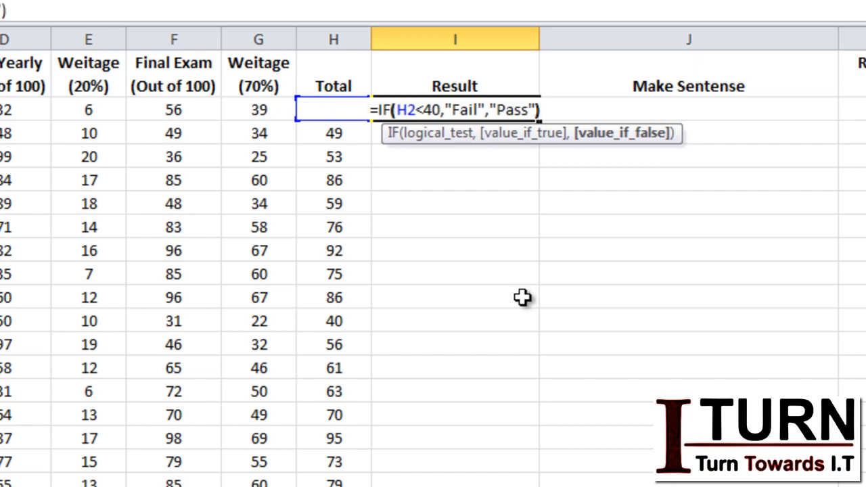
{"action": "key", "text": "Return"}
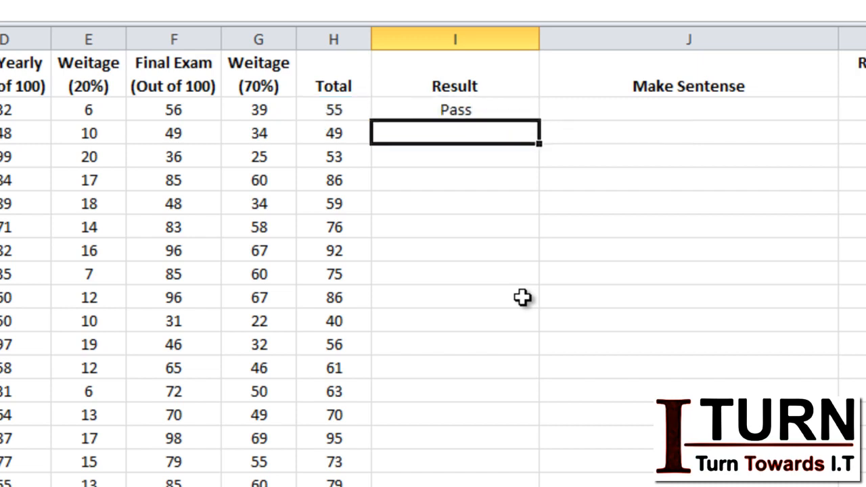
{"action": "left_click", "coordinate": [519, 112]}
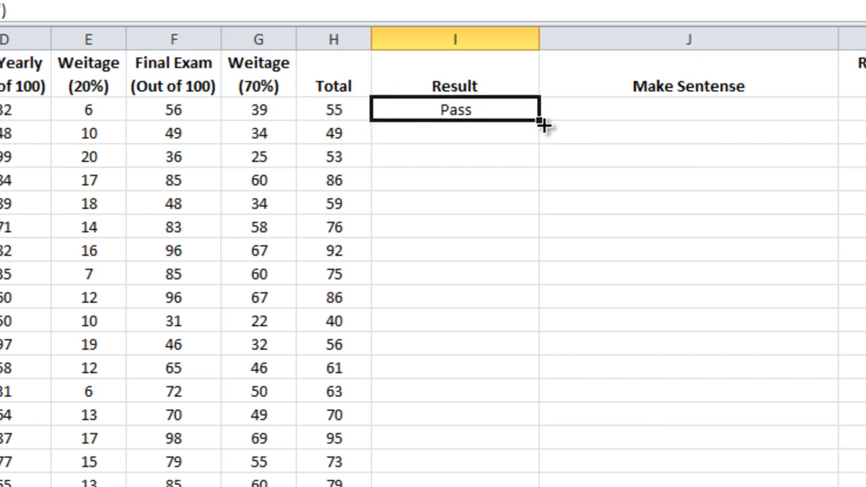
{"action": "double_click", "coordinate": [541, 126]}
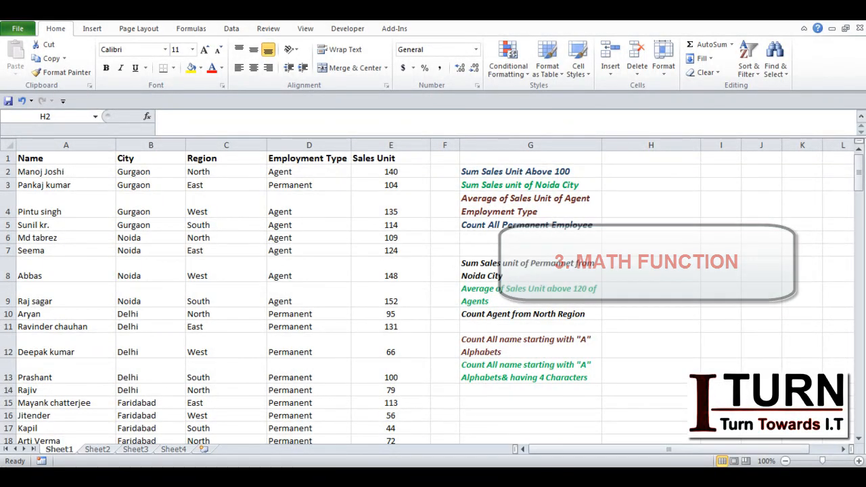
Step: Start a SUMIF formula in H2, beside "Sum Sales Unit Above 100", with Sales Unit cells E2:E64 as the range
{"action": "left_click", "coordinate": [559, 171]}
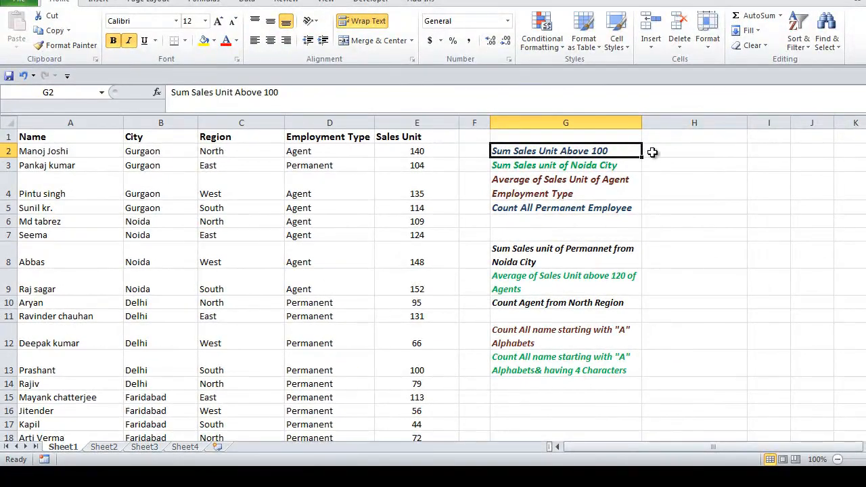
{"action": "left_click", "coordinate": [652, 152]}
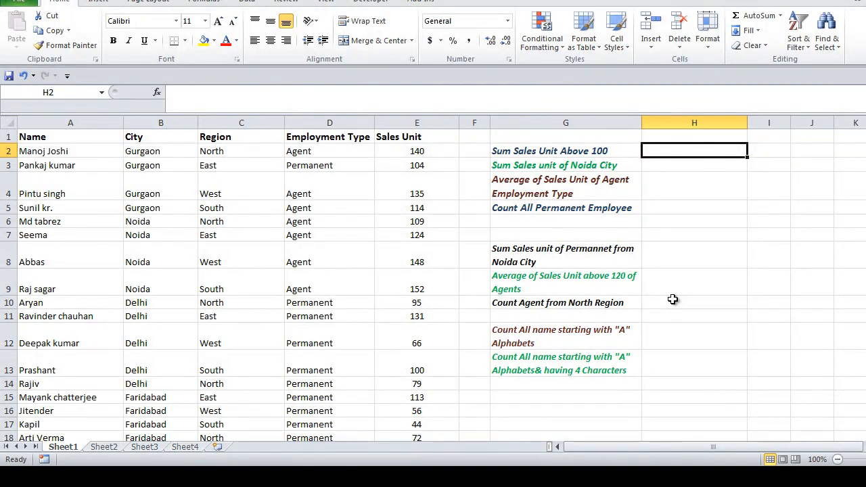
{"action": "type", "text": "=sumi"}
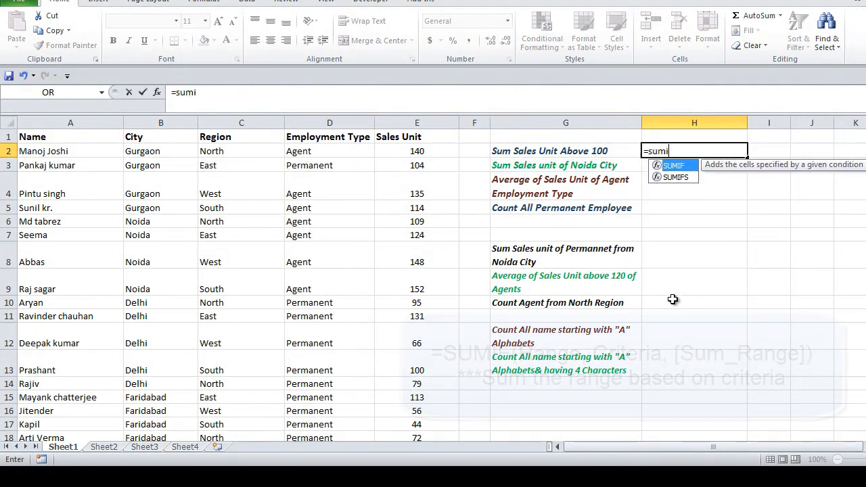
{"action": "key", "text": "Tab"}
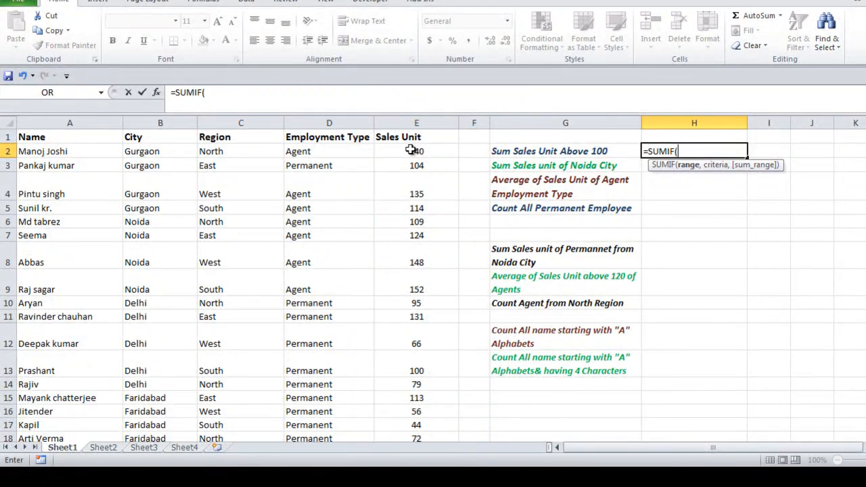
{"action": "left_click", "coordinate": [411, 150]}
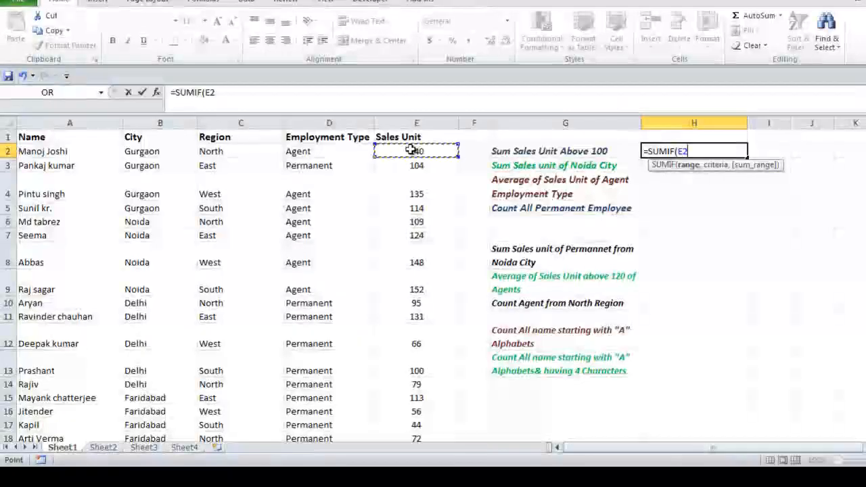
{"action": "key", "text": "ctrl+shift+Down"}
{"action": "type", "text": ","}
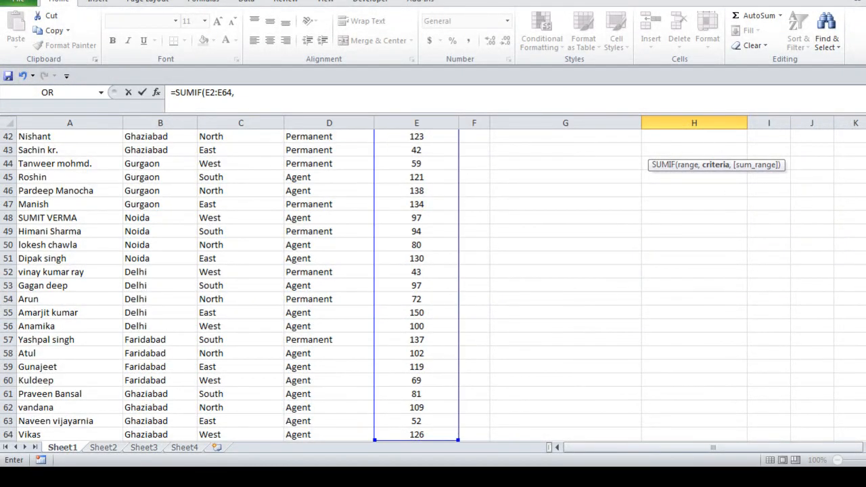
Step: Complete H2's SUMIF formula with the criteria ">100" and E2:E64 as the sum range
{"action": "left_click_drag", "start_coordinate": [864, 220], "coordinate": [865, 139]}
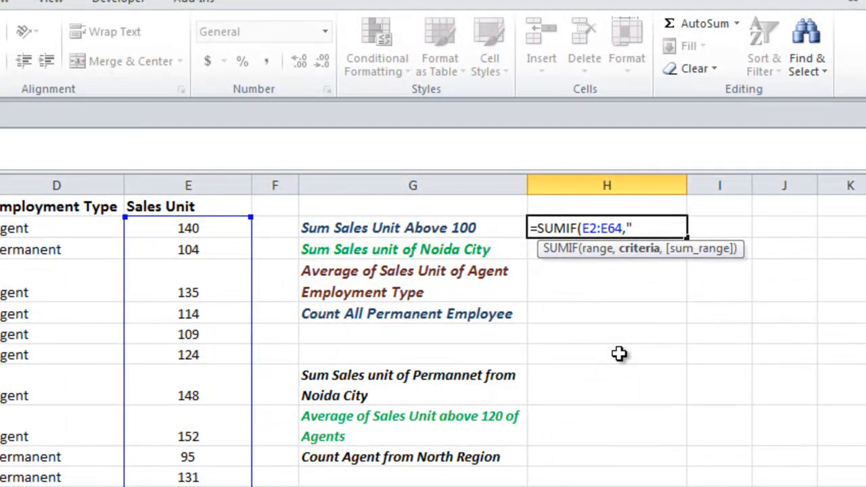
{"action": "type", "text": ">100\","}
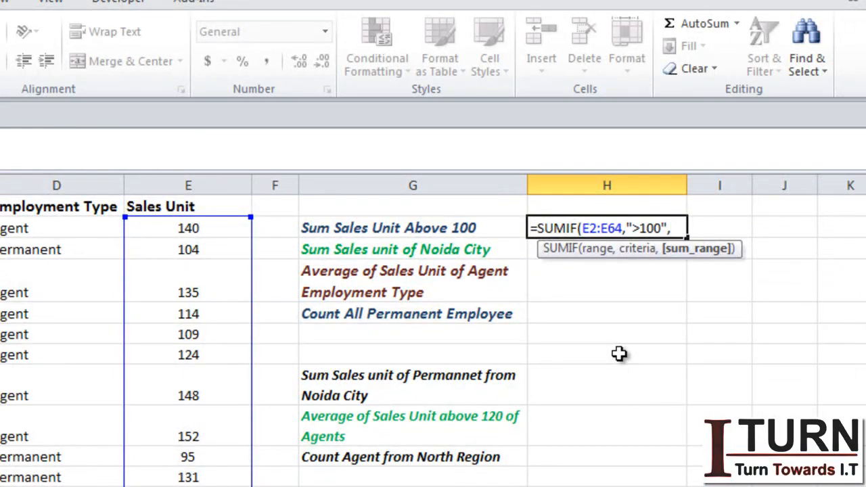
{"action": "left_click", "coordinate": [192, 228]}
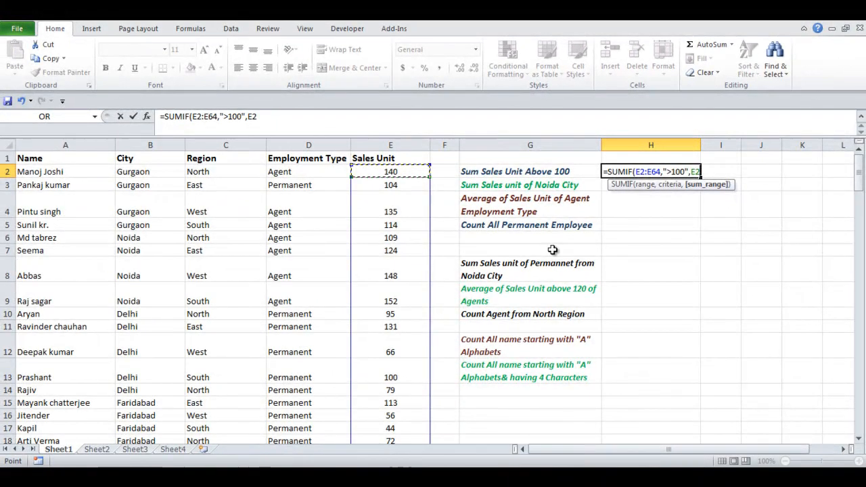
{"action": "key", "text": "ctrl+shift+Down"}
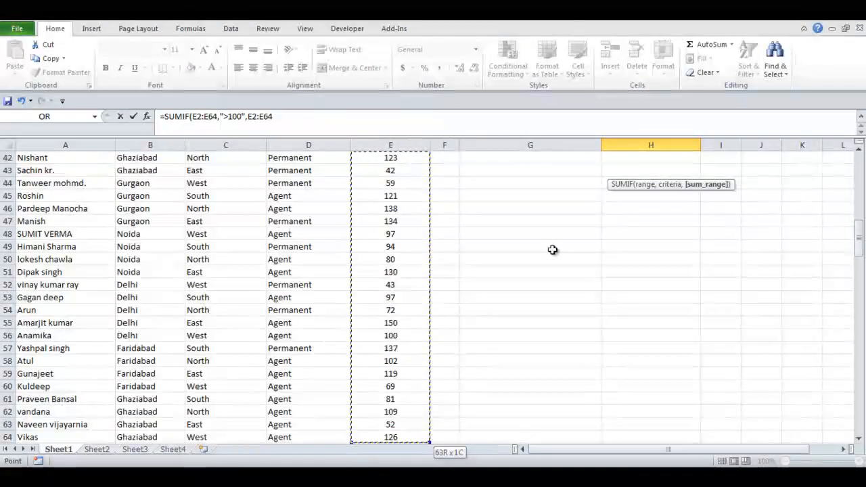
{"action": "left_click_drag", "start_coordinate": [862, 227], "coordinate": [860, 159]}
{"action": "type", "text": ")"}
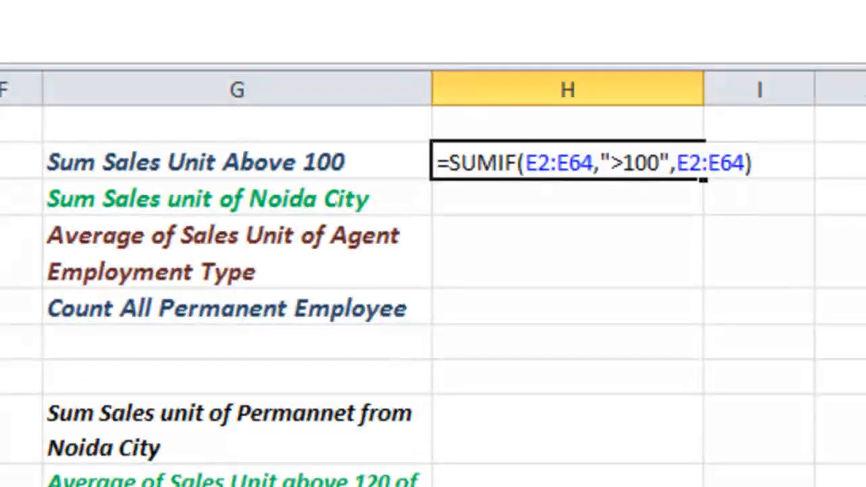
{"action": "key", "text": "Return"}
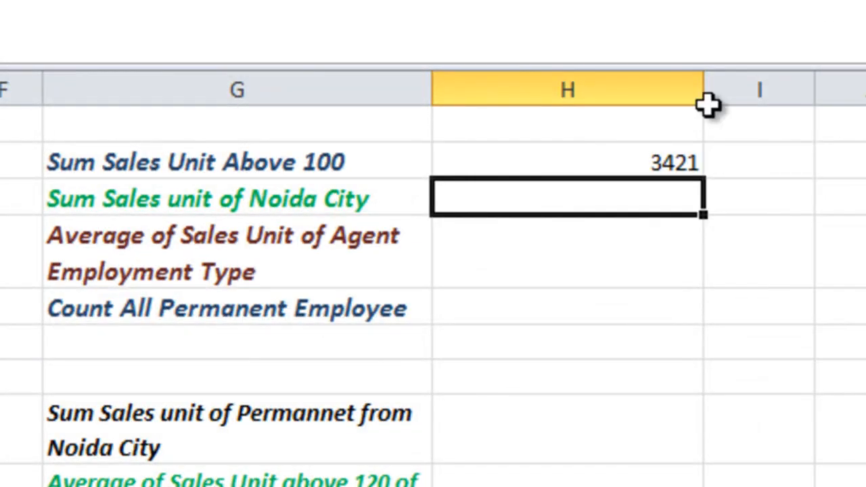
Step: Turn on filtering for the header row of the employee sales table
{"action": "left_click", "coordinate": [640, 157]}
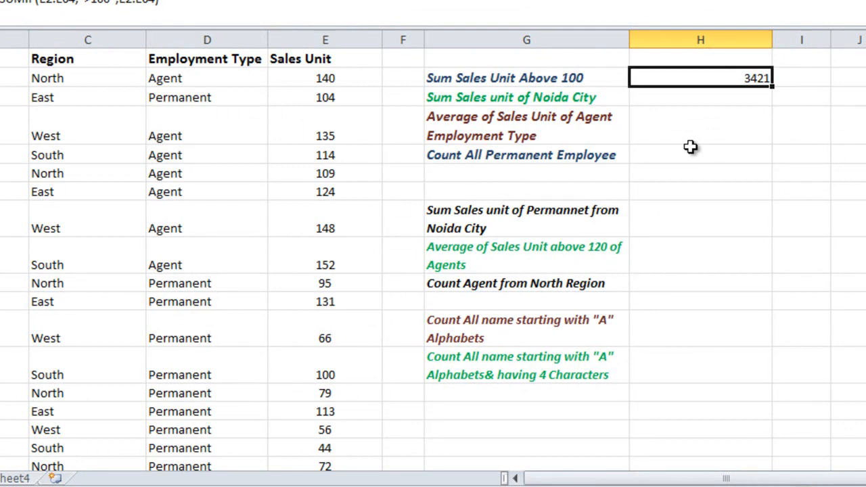
{"action": "left_click", "coordinate": [237, 61]}
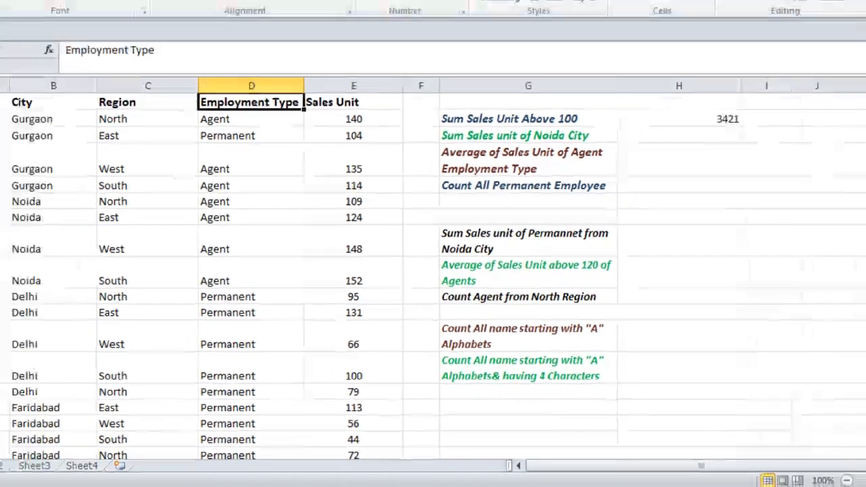
{"action": "left_click", "coordinate": [235, 30]}
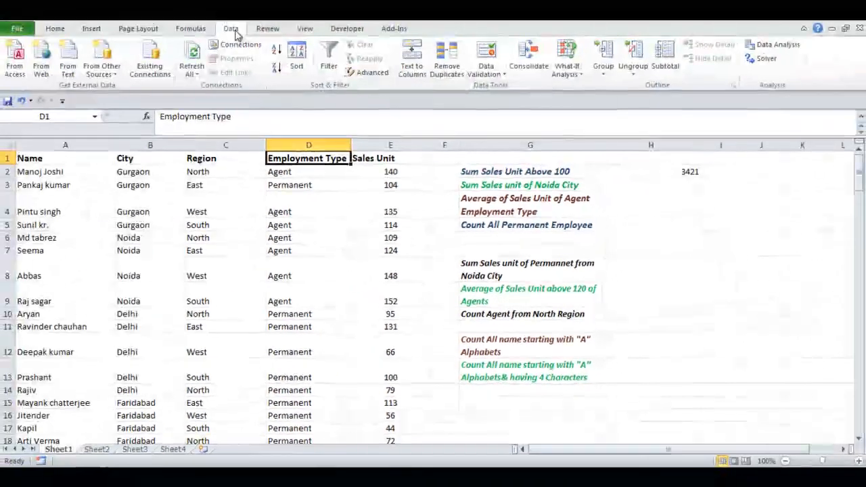
{"action": "left_click", "coordinate": [329, 58]}
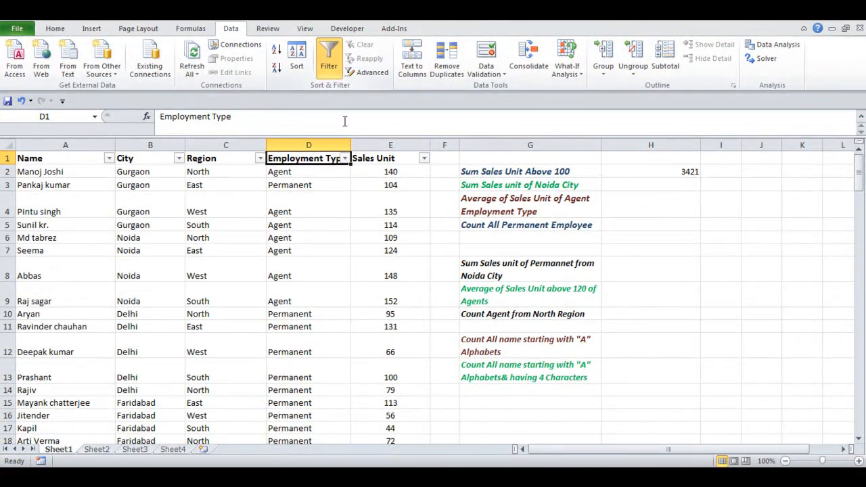
Step: Filter the Sales Unit column to show only rows with values greater than 100
{"action": "left_click", "coordinate": [424, 160]}
{"action": "mouse_move", "coordinate": [375, 242]}
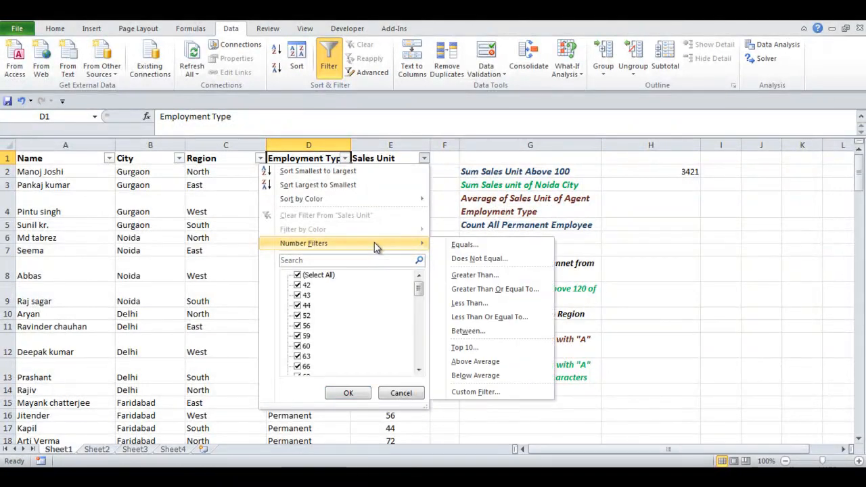
{"action": "left_click", "coordinate": [476, 275]}
{"action": "type", "text": "100"}
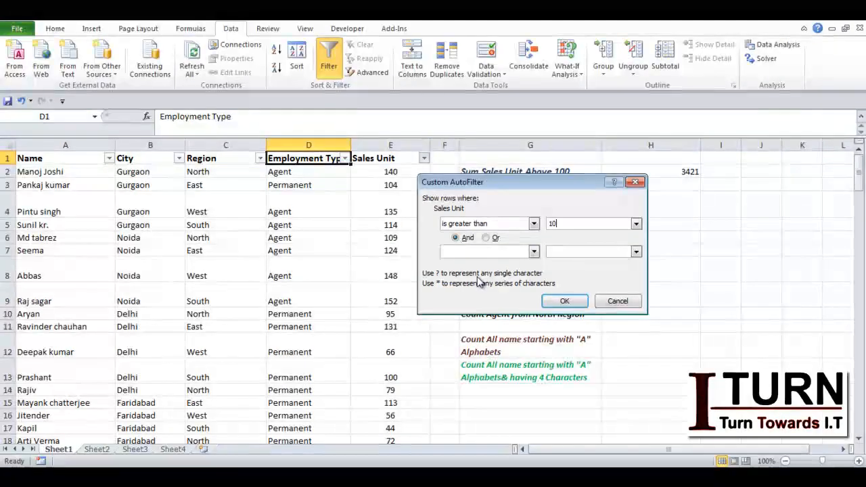
{"action": "key", "text": "Return"}
Step: Select the filtered Sales Unit values from E2 down to check their sum, and turn off filtering on the table
{"action": "left_click", "coordinate": [399, 173]}
{"action": "key", "text": "ctrl+shift+Down"}
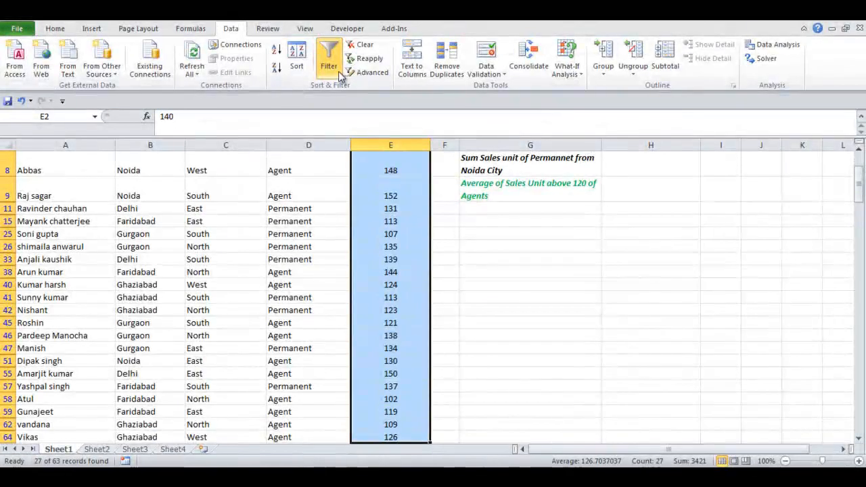
{"action": "left_click", "coordinate": [328, 57]}
{"action": "key", "text": "ctrl+Up"}
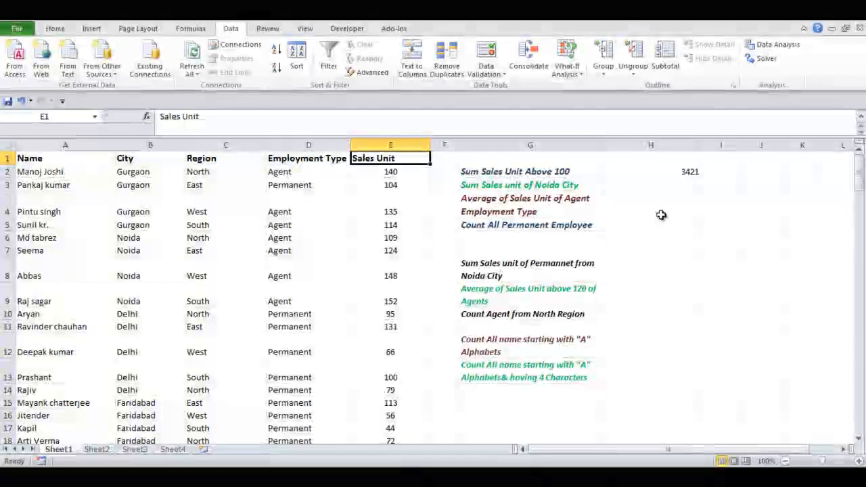
Step: Centre-align the whole of column H horizontally
{"action": "left_click", "coordinate": [648, 188]}
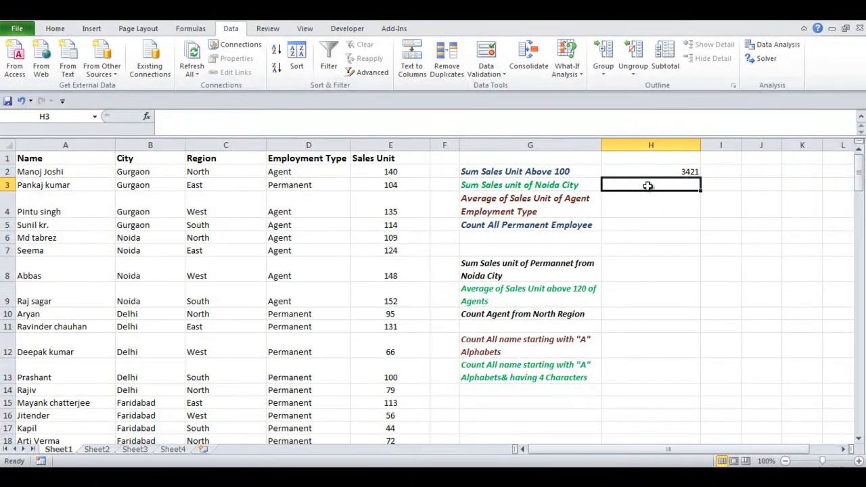
{"action": "left_click", "coordinate": [653, 145]}
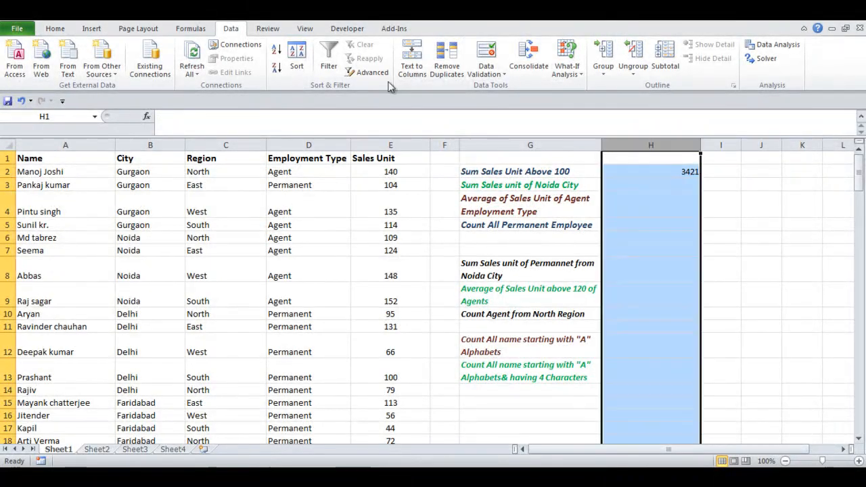
{"action": "left_click", "coordinate": [55, 29]}
{"action": "left_click", "coordinate": [253, 68]}
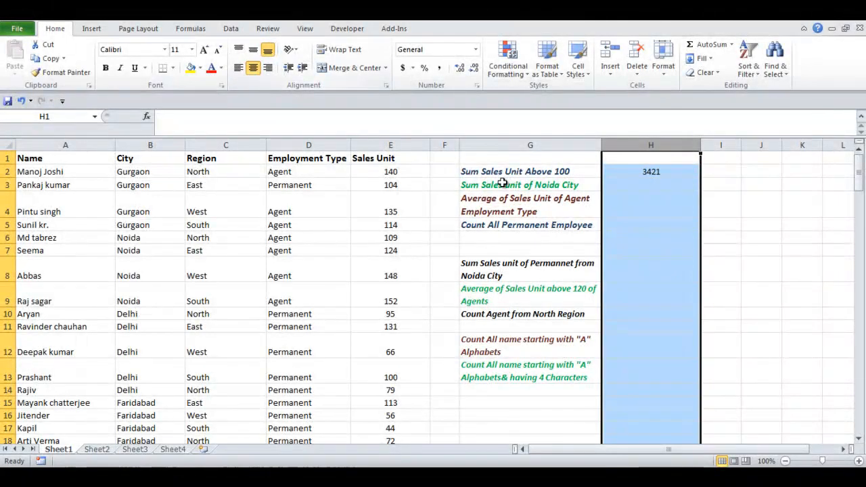
Step: Start a SUMIF formula in H3, beside "Sum Sales unit of Noida City", with City cells B2:B64 as the range
{"action": "left_click", "coordinate": [508, 186]}
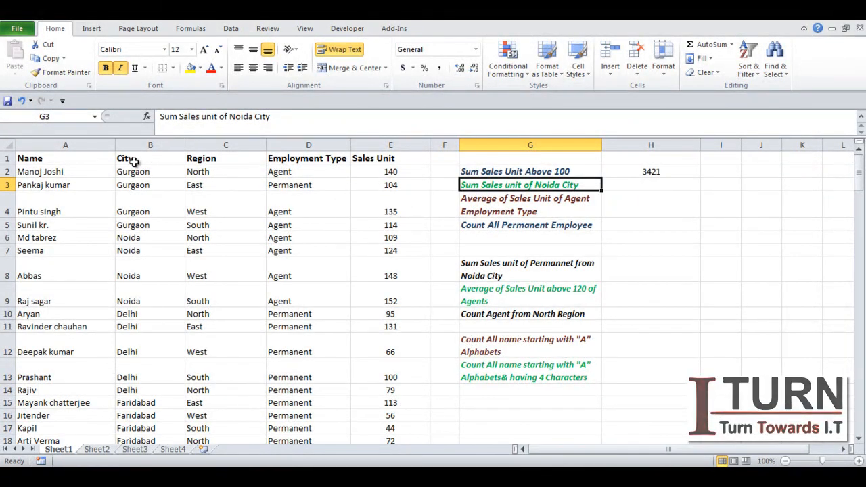
{"action": "left_click", "coordinate": [609, 185]}
{"action": "type", "text": "=sumi"}
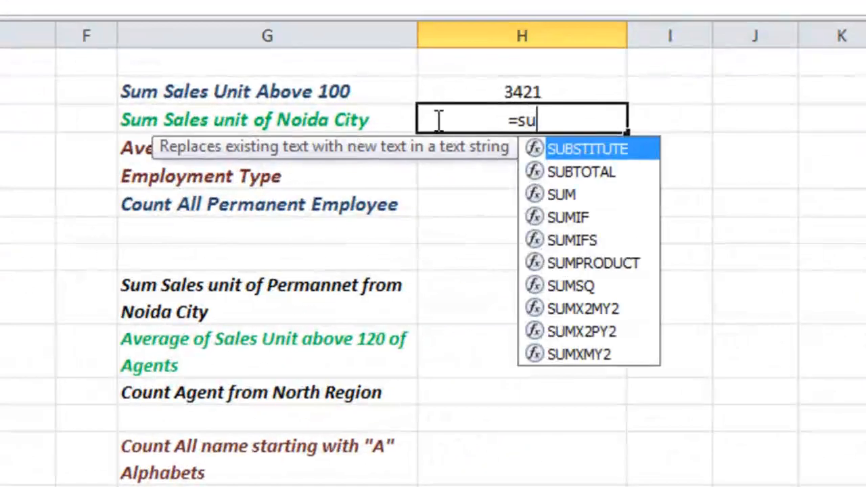
{"action": "key", "text": "Tab"}
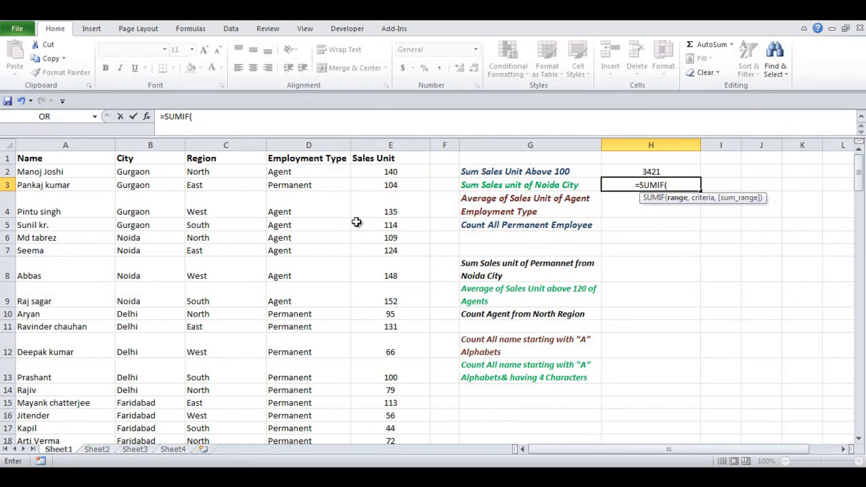
{"action": "left_click", "coordinate": [134, 171]}
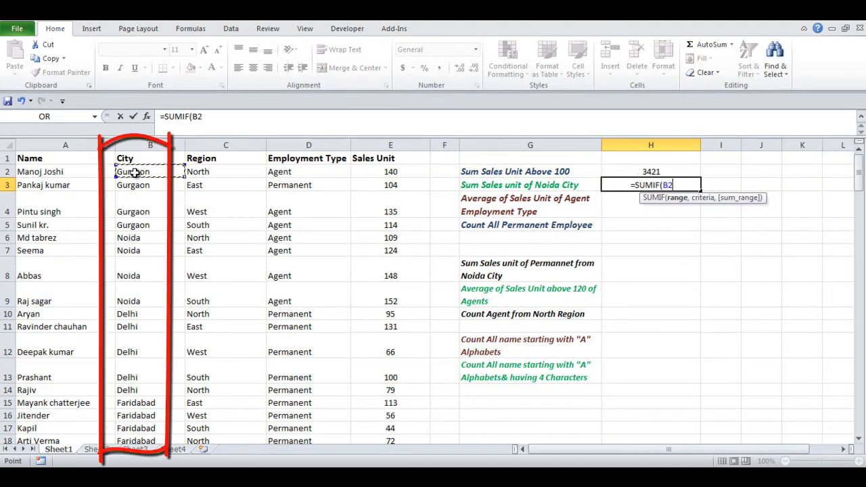
{"action": "key", "text": "ctrl+shift+Down"}
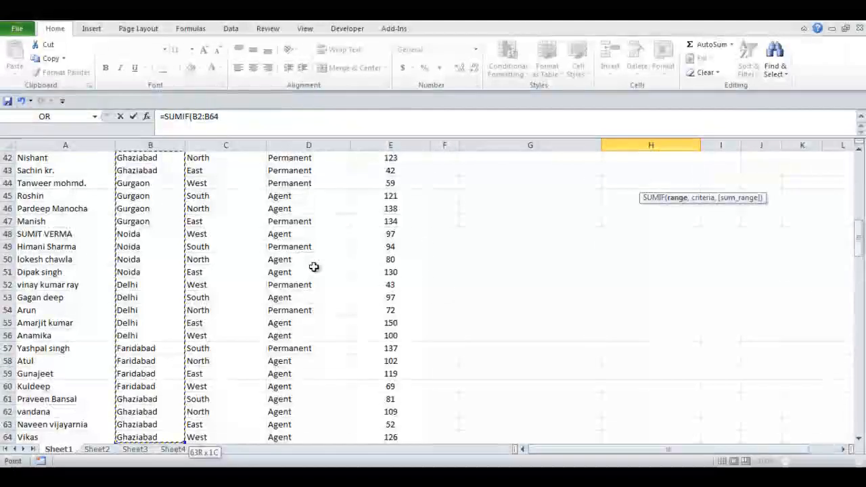
{"action": "type", "text": ","}
{"action": "left_click_drag", "start_coordinate": [860, 238], "coordinate": [860, 170]}
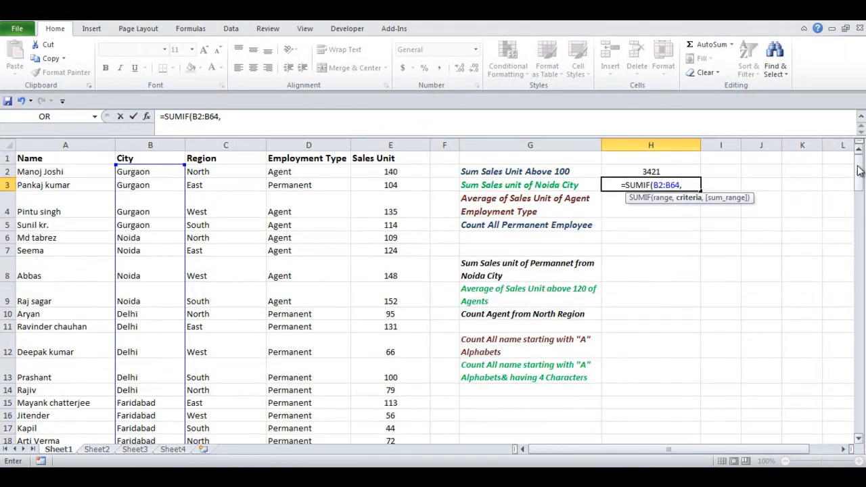
Step: Complete H3's SUMIF formula with the criteria "Noida" and Sales Unit cells E2:E64 as the sum range
{"action": "type", "text": "\""}
{"action": "type", "text": "Noida\""}
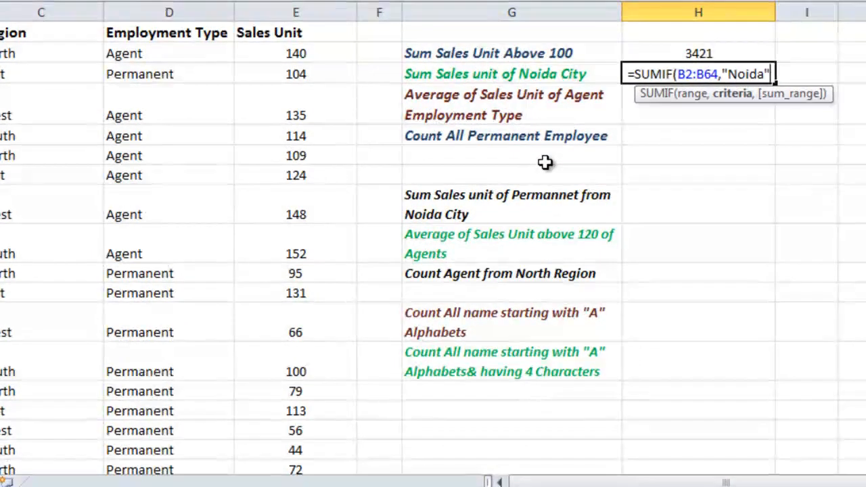
{"action": "type", "text": ","}
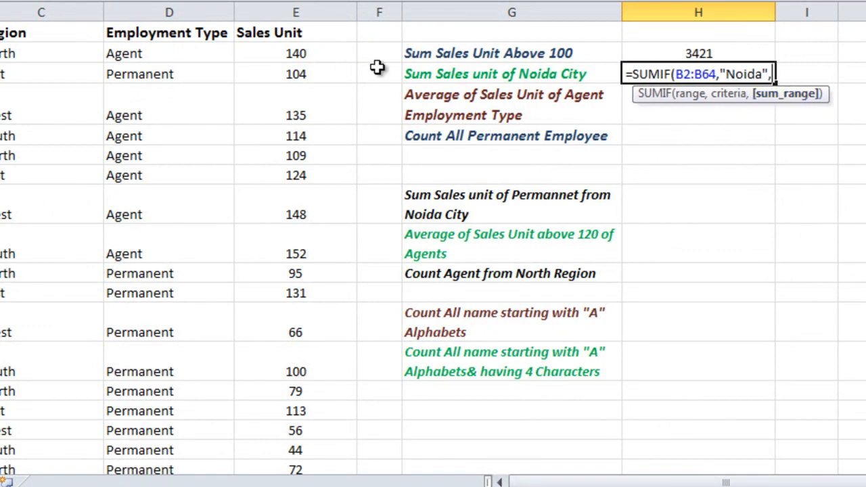
{"action": "left_click", "coordinate": [313, 57]}
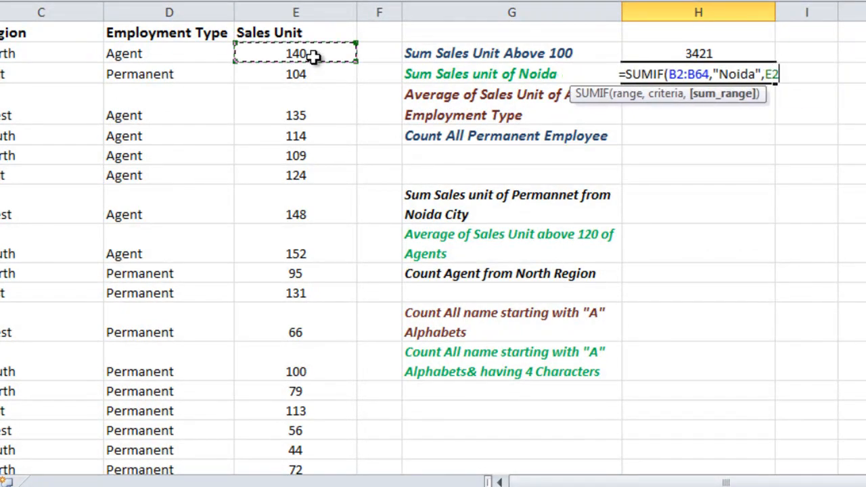
{"action": "key", "text": "ctrl+shift+Down"}
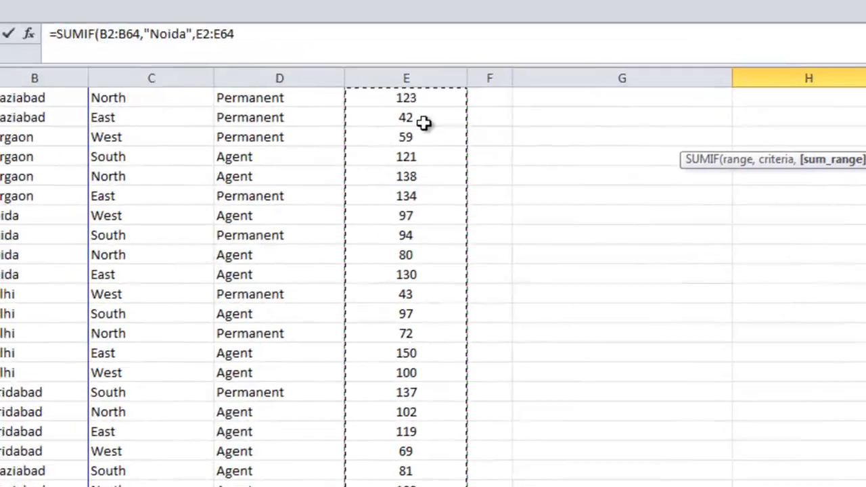
{"action": "type", "text": ")"}
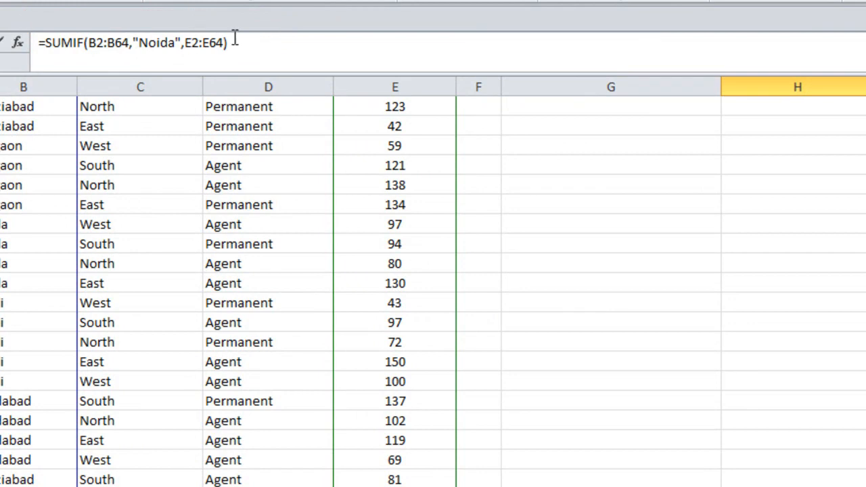
{"action": "key", "text": "Return"}
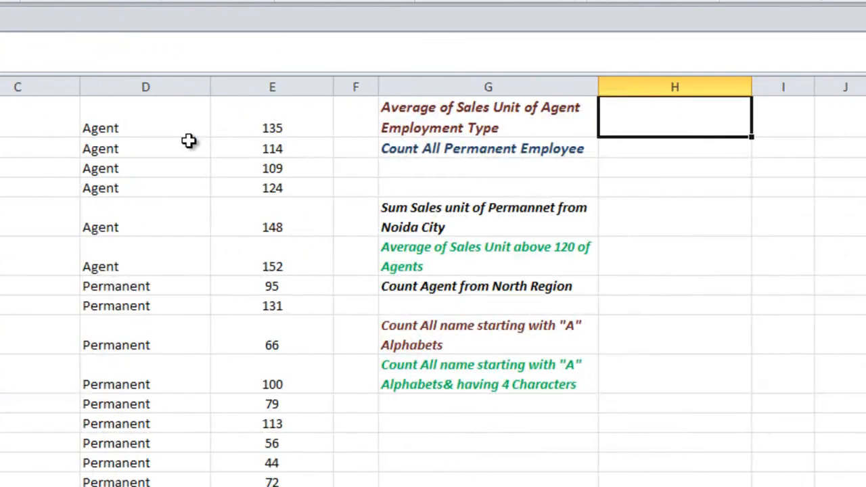
Step: Examine the SUMIF formulas in H3 and H2, comparing H2's range and sum range arguments
{"action": "key", "text": "Up"}
{"action": "key", "text": "Up"}
{"action": "key", "text": "Down"}
{"action": "key", "text": "Down"}
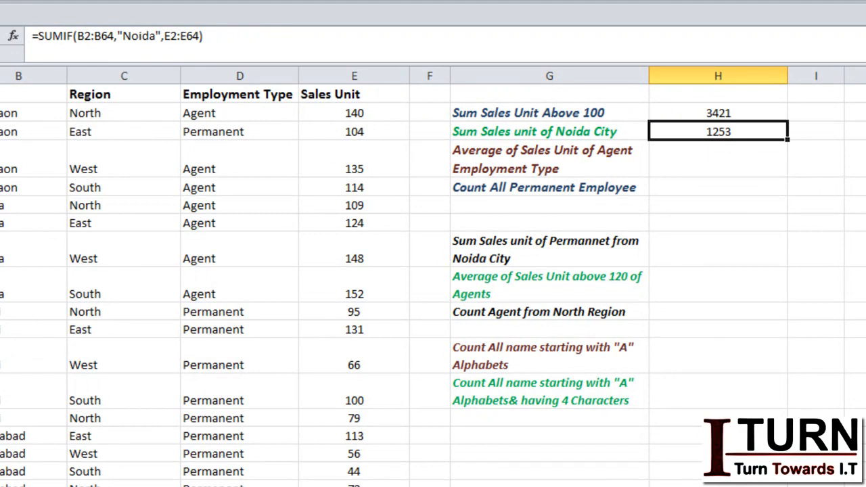
{"action": "left_click", "coordinate": [748, 114]}
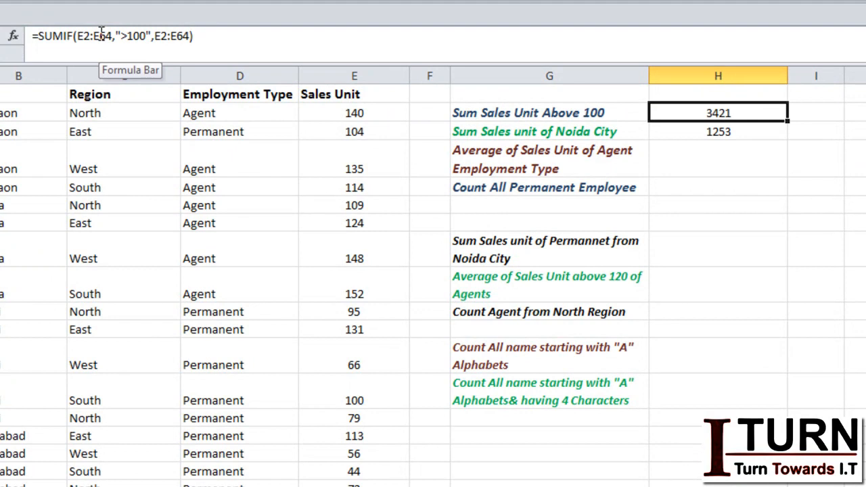
{"action": "left_click", "coordinate": [168, 35]}
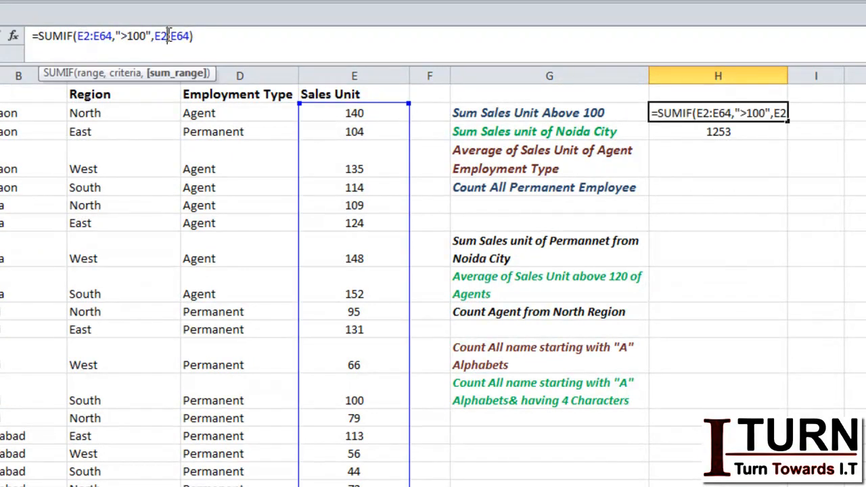
{"action": "left_click", "coordinate": [101, 36]}
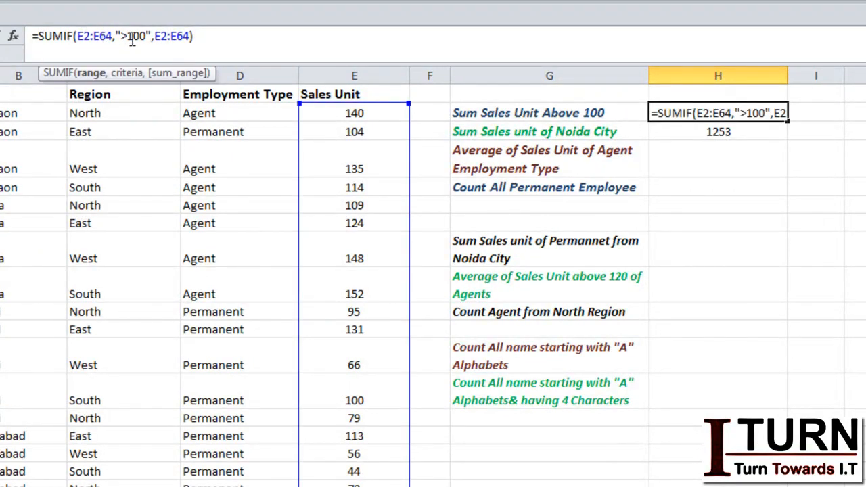
Step: Remove the sum range from H2's SUMIF formula, keeping only E2:E64 and ">100", and review the formulas in H2 and H3
{"action": "left_click", "coordinate": [183, 42]}
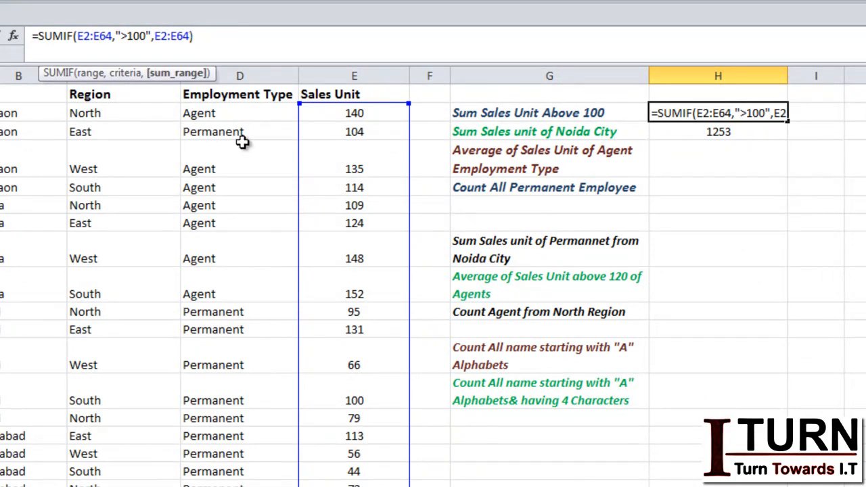
{"action": "key", "text": "BackSpace"}
{"action": "key", "text": "BackSpace"}
{"action": "key", "text": "BackSpace"}
{"action": "key", "text": "BackSpace"}
{"action": "key", "text": "BackSpace"}
{"action": "key", "text": "BackSpace"}
{"action": "key", "text": "BackSpace"}
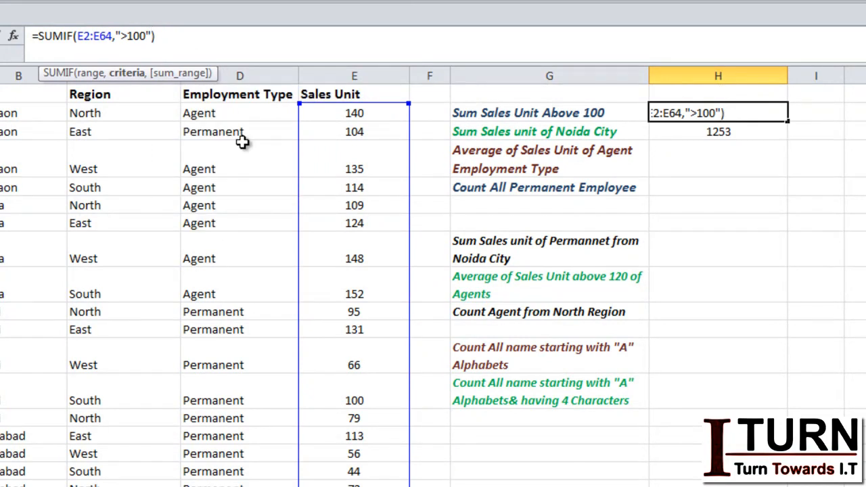
{"action": "key", "text": "Return"}
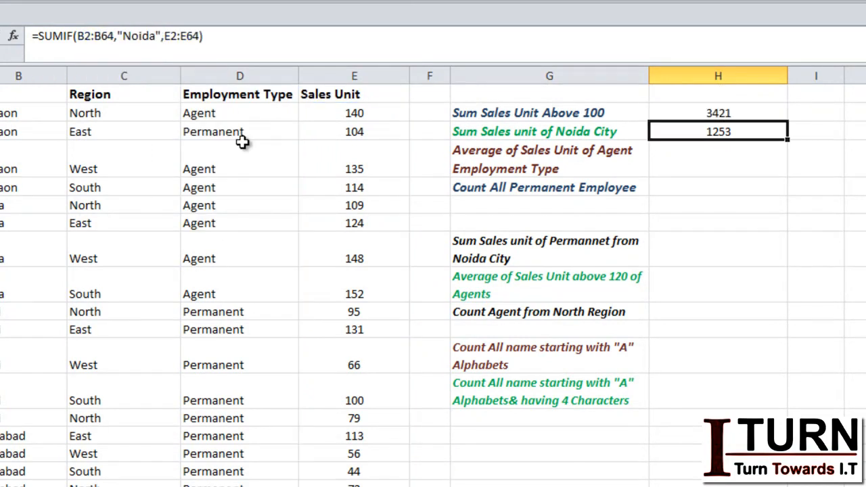
{"action": "left_click", "coordinate": [679, 113]}
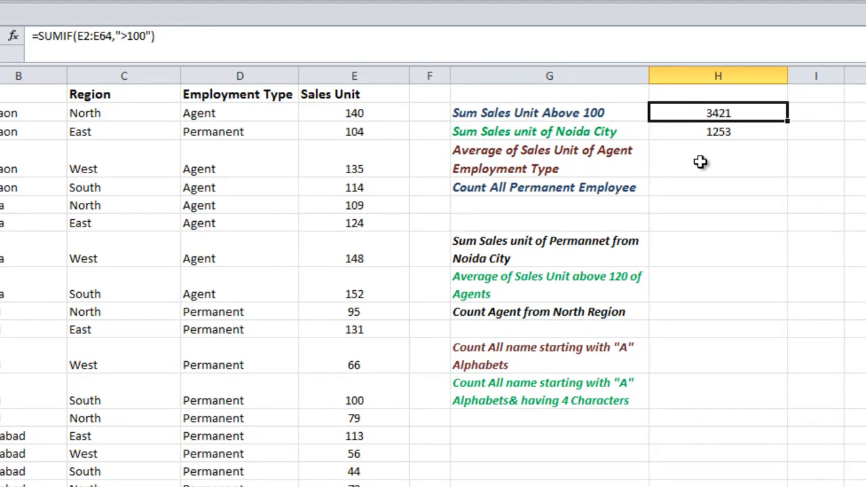
{"action": "left_click", "coordinate": [695, 133]}
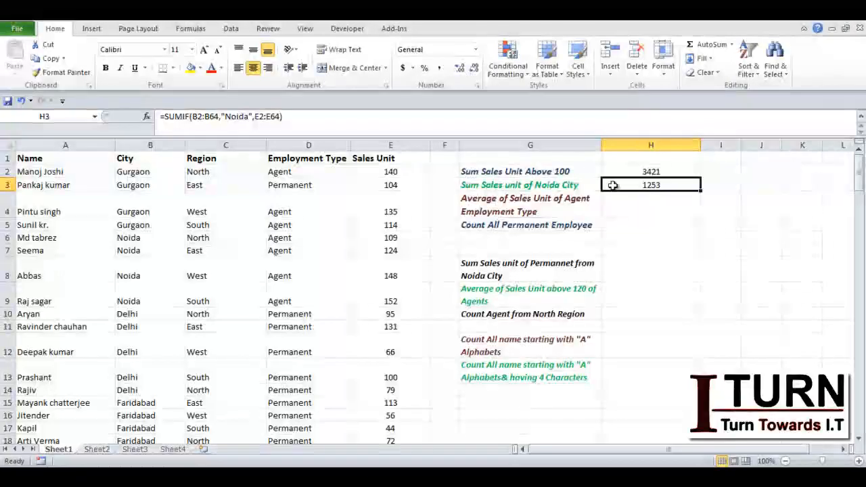
Step: Start an AVERAGEIF formula in H4, beside "Average of Sales Unit of Agent Employment Type", with Employment Type cells D2:D64 as the range
{"action": "left_click", "coordinate": [660, 204]}
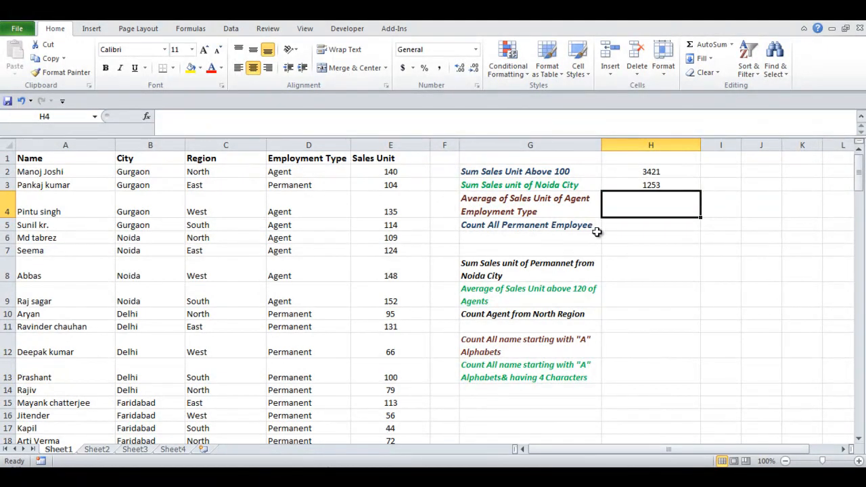
{"action": "type", "text": "=av"}
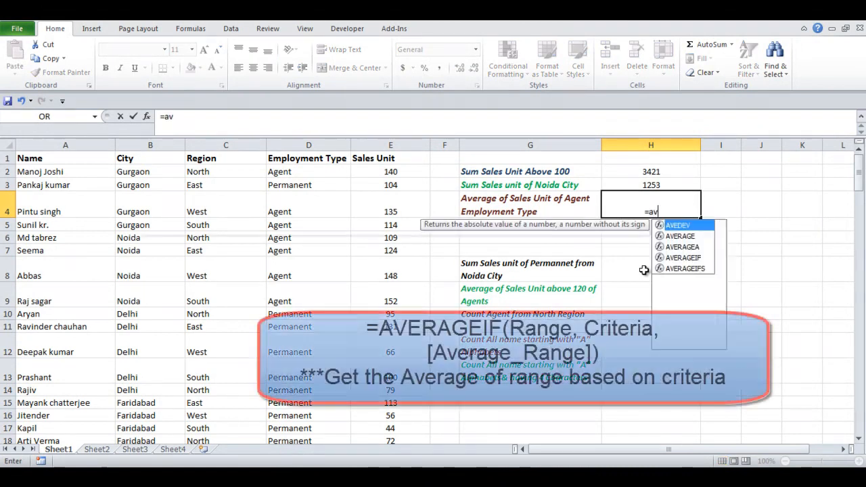
{"action": "type", "text": "erag"}
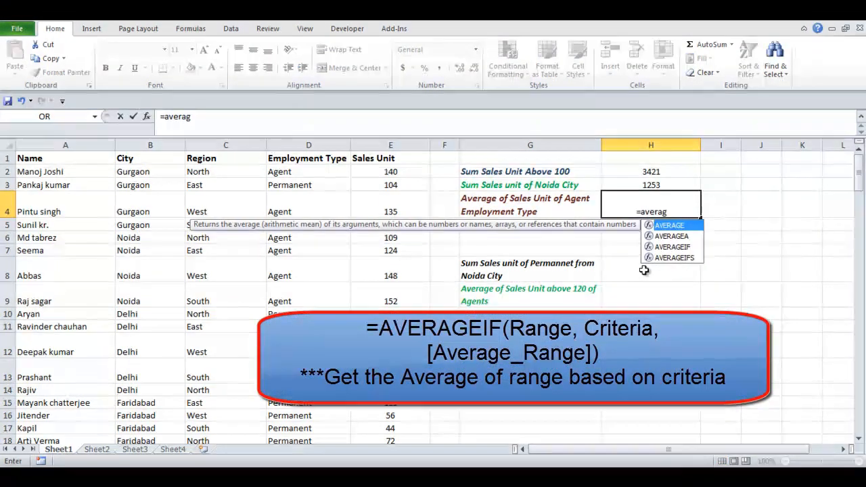
{"action": "key", "text": "Down"}
{"action": "key", "text": "Down"}
{"action": "key", "text": "Tab"}
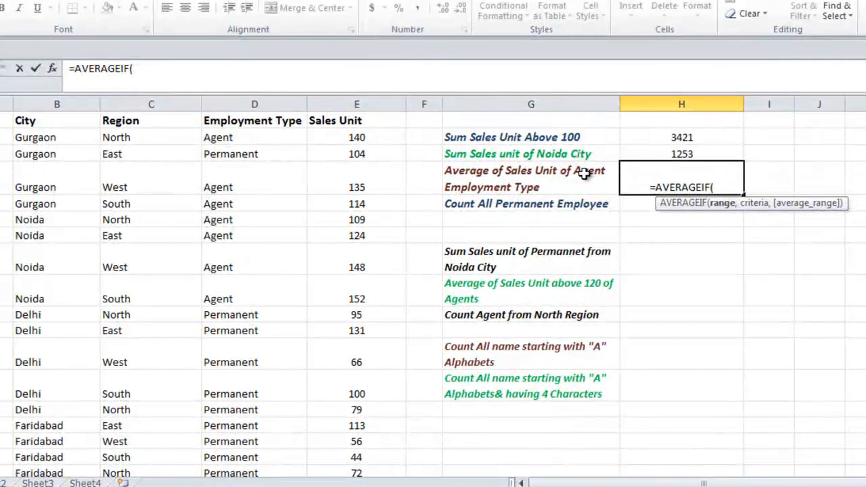
{"action": "left_click", "coordinate": [253, 139]}
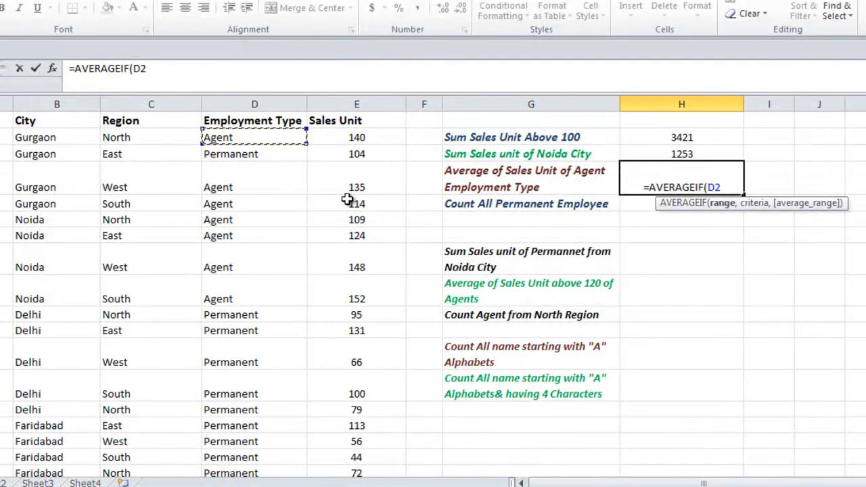
{"action": "key", "text": "ctrl+shift+Down"}
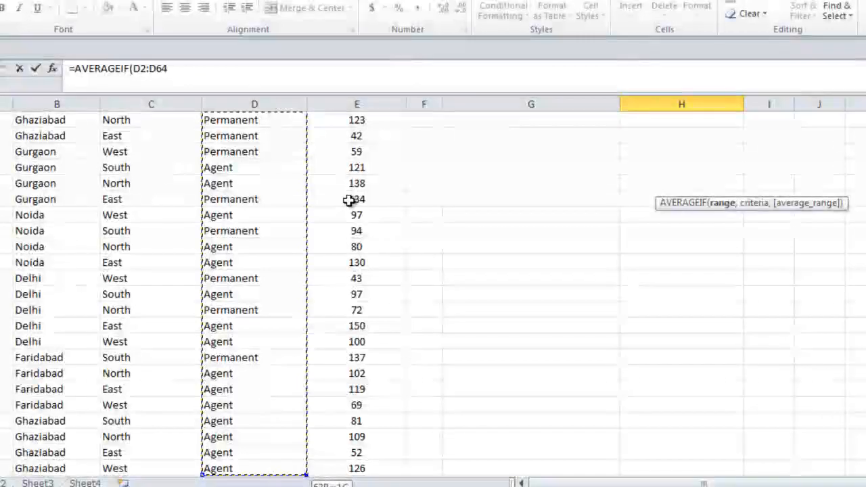
{"action": "type", "text": ","}
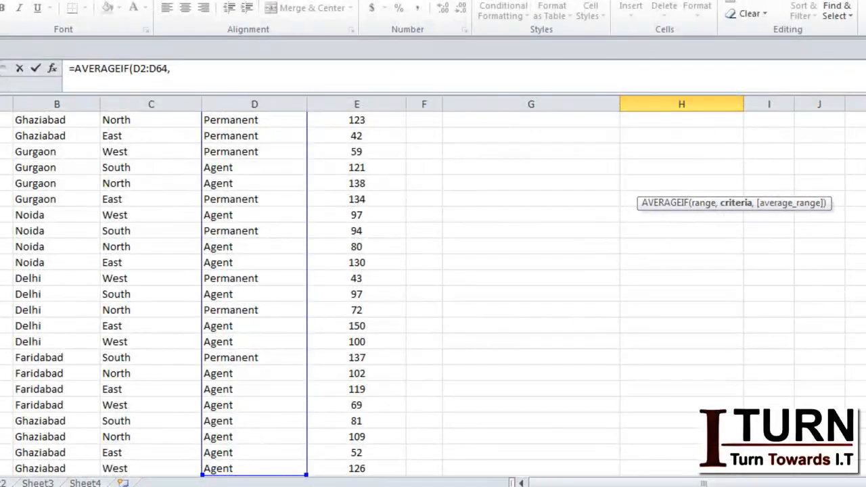
Step: Complete H4's AVERAGEIF formula with the criteria "Agent" and Sales Unit cells E2:E64 as the average range, and review it
{"action": "scroll", "coordinate": [433, 291], "scroll_direction": "up", "scroll_amount": 13}
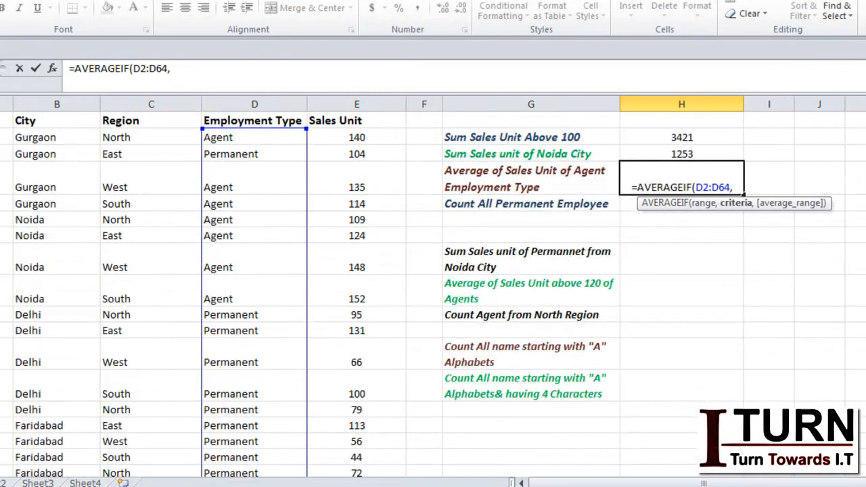
{"action": "type", "text": "\"Agen"}
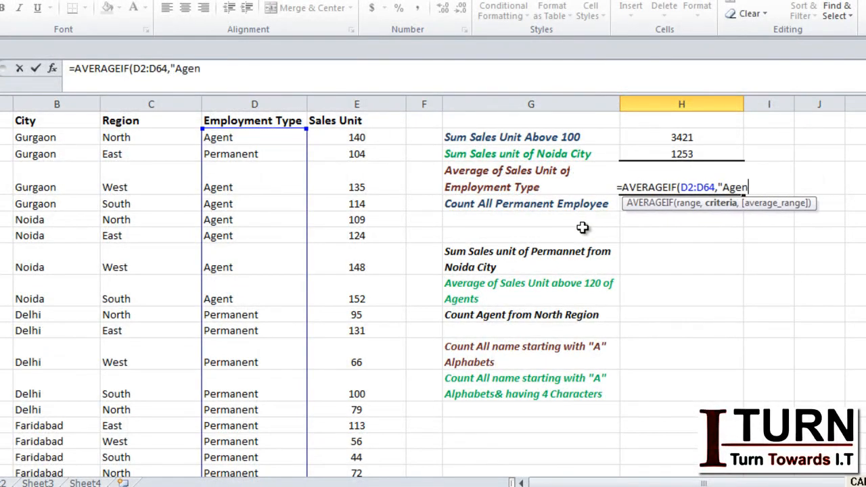
{"action": "type", "text": "t\","}
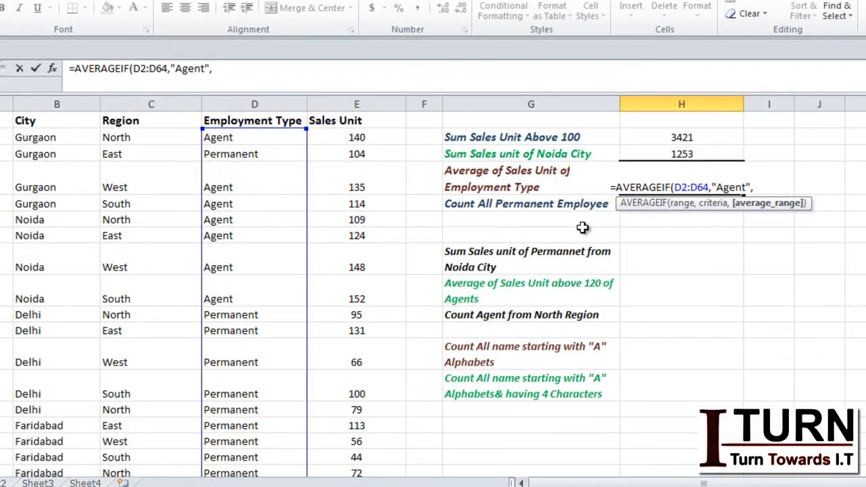
{"action": "left_click", "coordinate": [356, 138]}
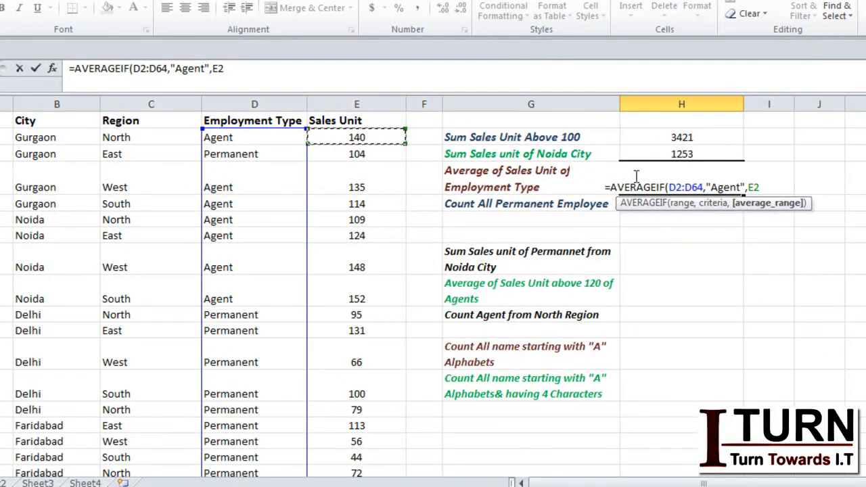
{"action": "key", "text": "ctrl+shift+Down"}
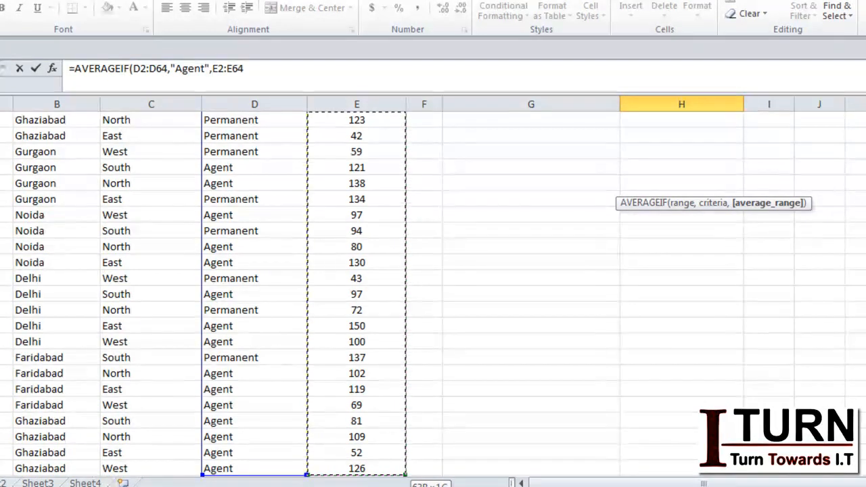
{"action": "scroll", "coordinate": [433, 291], "scroll_direction": "up", "scroll_amount": 14}
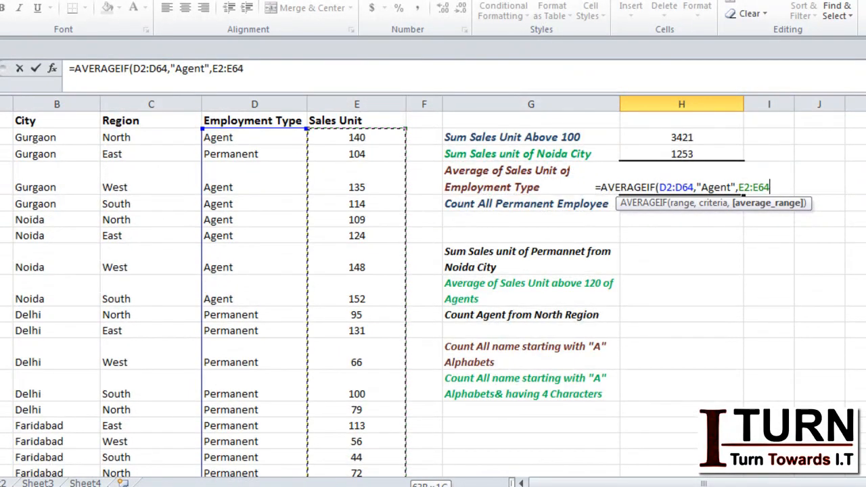
{"action": "type", "text": ")"}
{"action": "key", "text": "Return"}
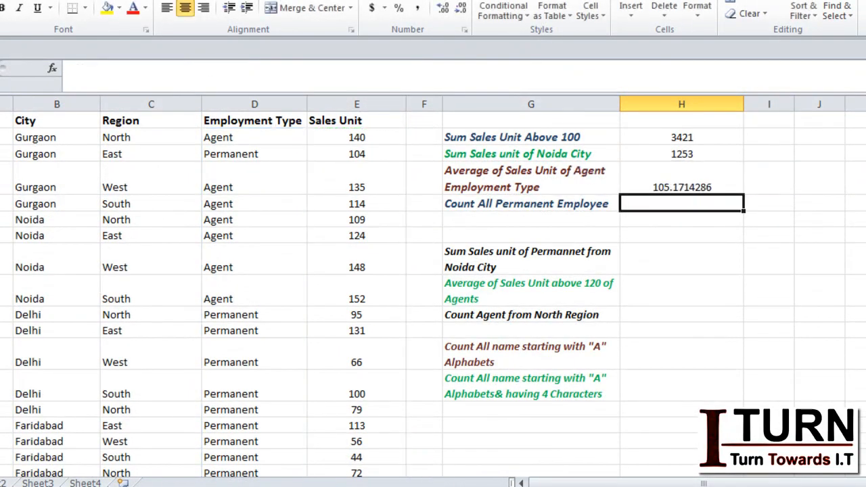
{"action": "left_click", "coordinate": [692, 186]}
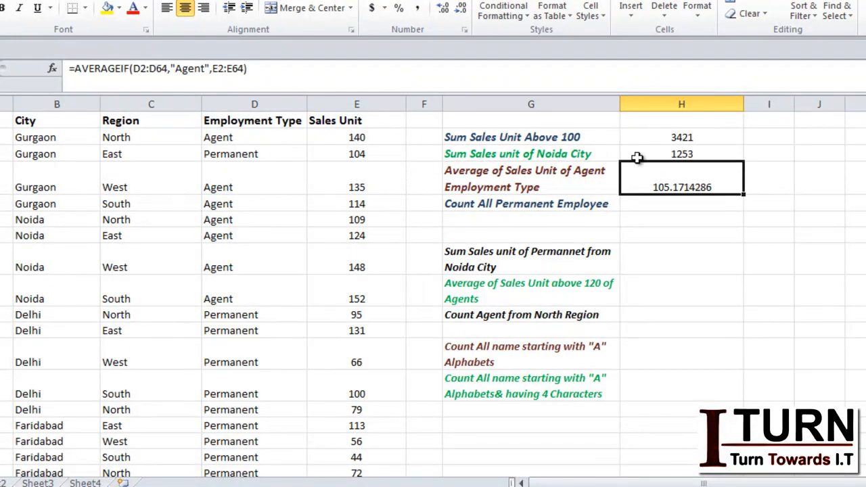
Step: Start a COUNTIF formula in H5, beside "Count All Permanent Employee", with Employment Type cells D2:D64 as the range
{"action": "left_click", "coordinate": [685, 203]}
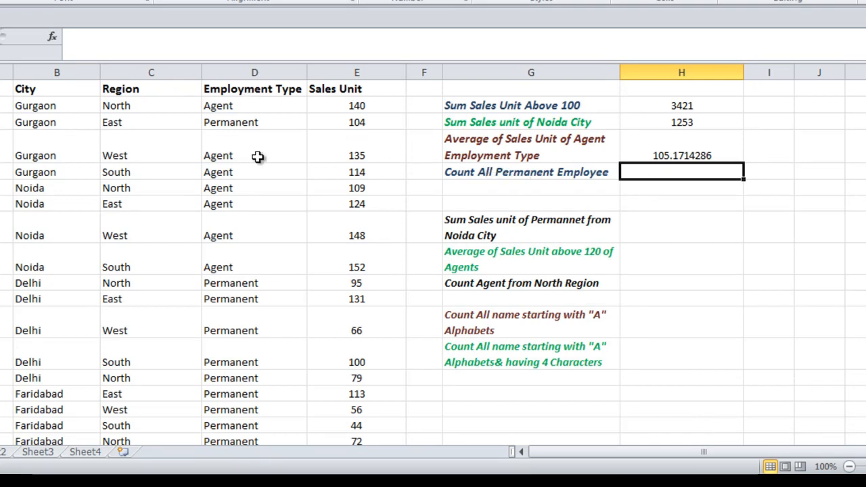
{"action": "type", "text": "=counti"}
{"action": "key", "text": "Tab"}
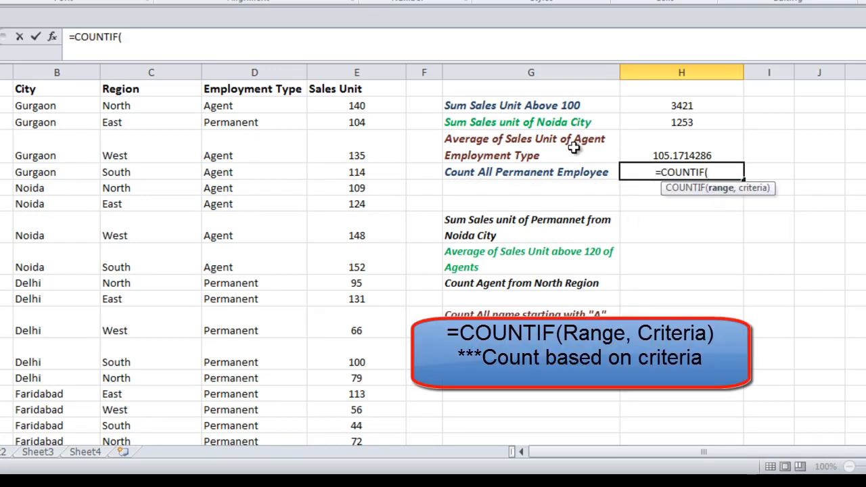
{"action": "left_click", "coordinate": [254, 103]}
{"action": "key", "text": "ctrl+shift+Down"}
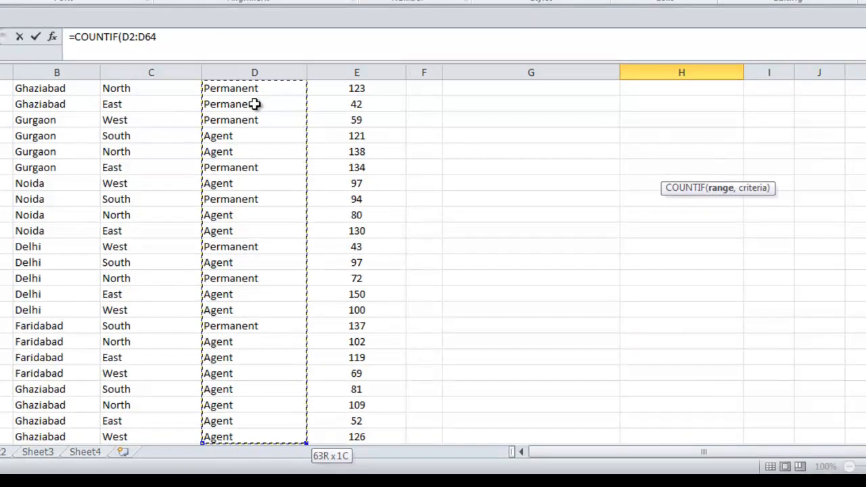
{"action": "type", "text": ","}
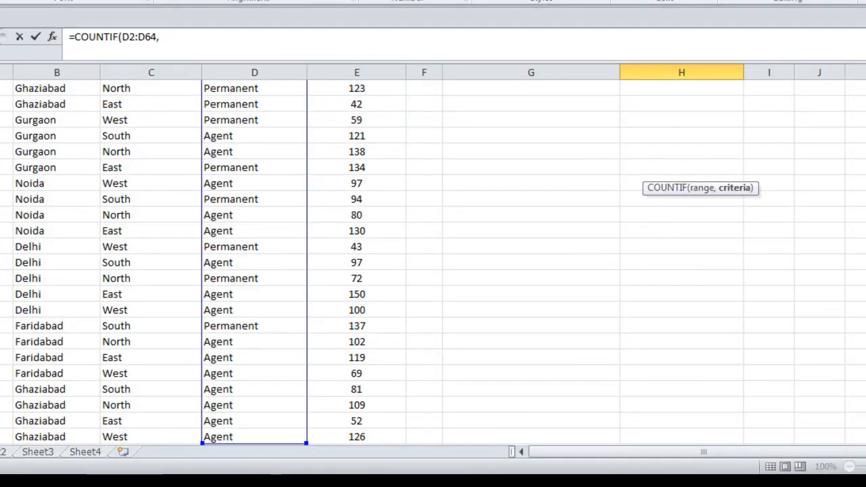
{"action": "scroll", "coordinate": [790, 133], "scroll_direction": "up", "scroll_amount": 13}
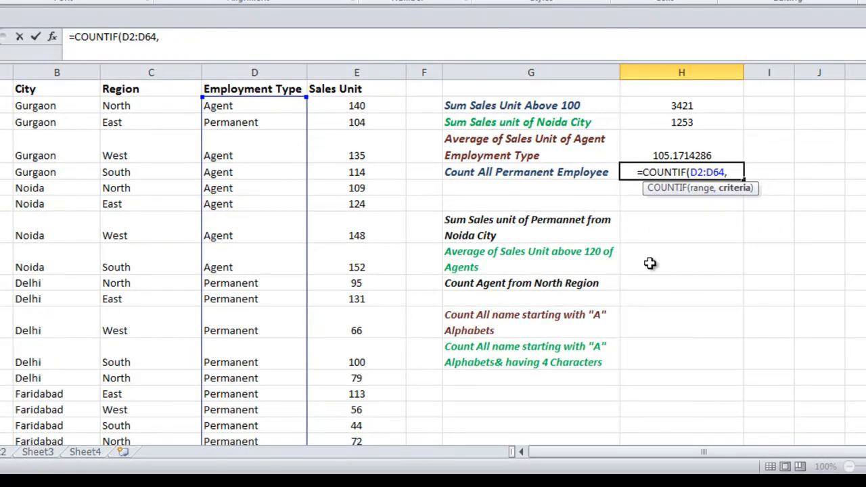
Step: Complete H5's COUNTIF formula with the criteria "Permanent" and select the cell to review it
{"action": "type", "text": "\""}
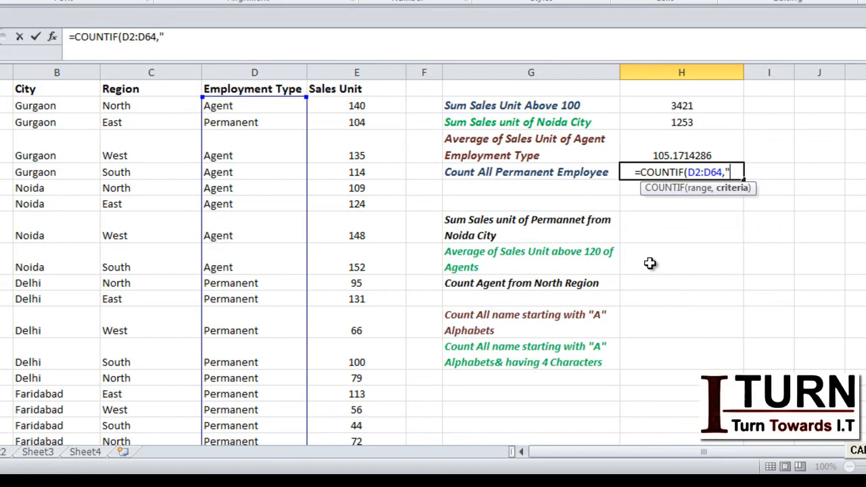
{"action": "type", "text": "Perma"}
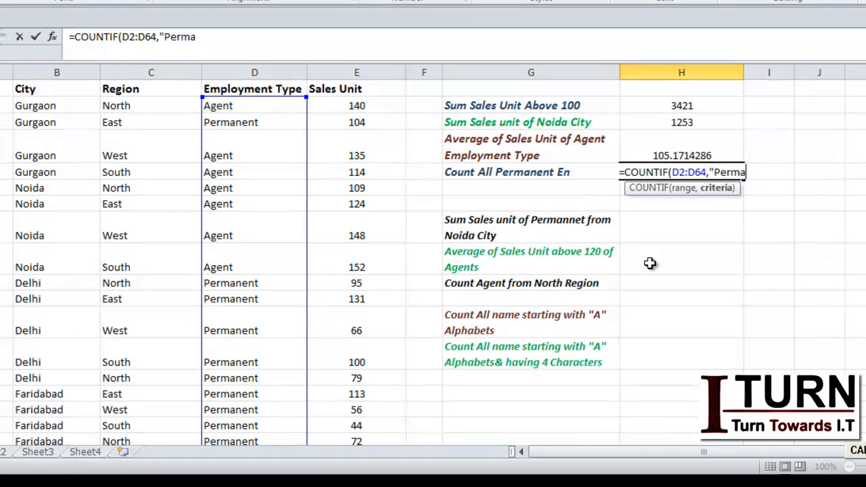
{"action": "type", "text": "nent"}
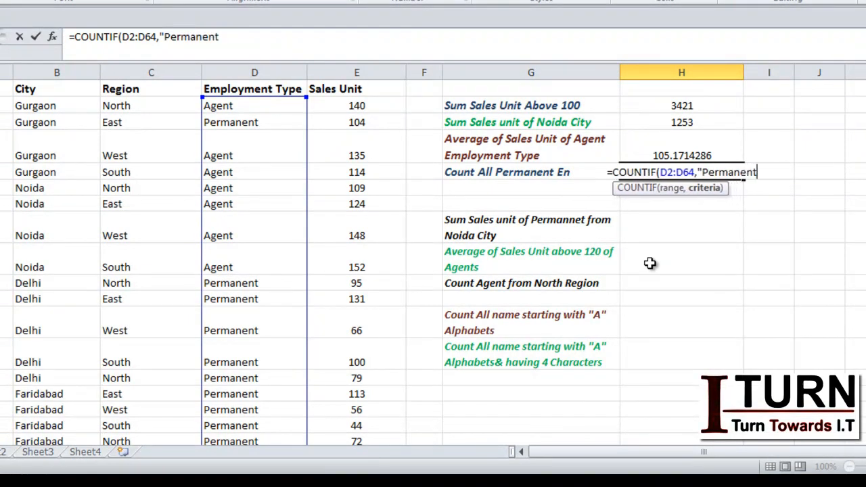
{"action": "type", "text": "\")"}
{"action": "key", "text": "Return"}
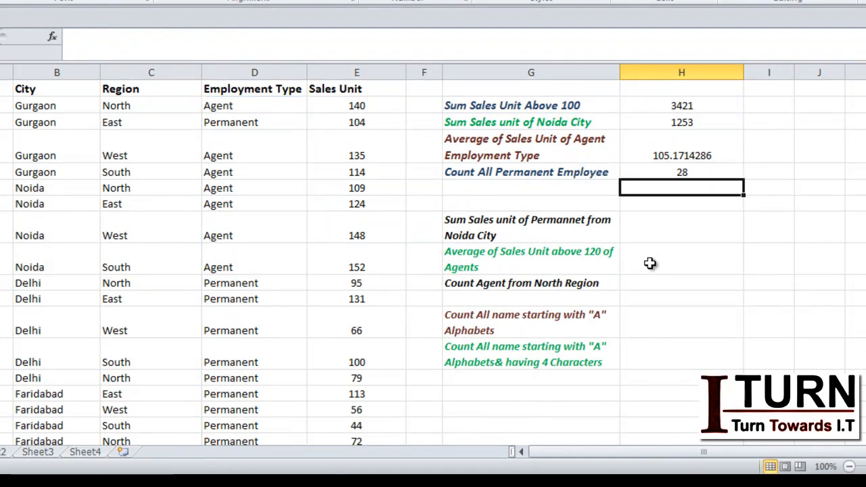
{"action": "left_click", "coordinate": [685, 172]}
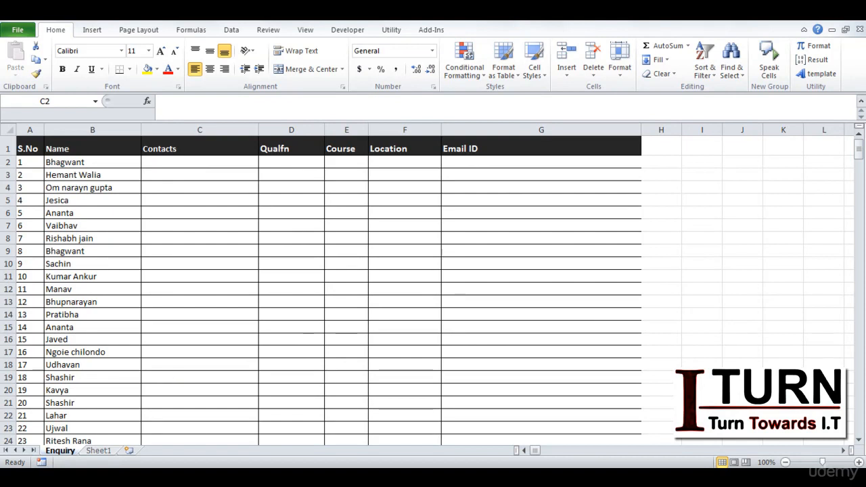
Step: Compare the Enquiry sheets of Real Data.xlsx and Compare Data.xlsx, ending in the Compare Data workbook
{"action": "mouse_move", "coordinate": [214, 486]}
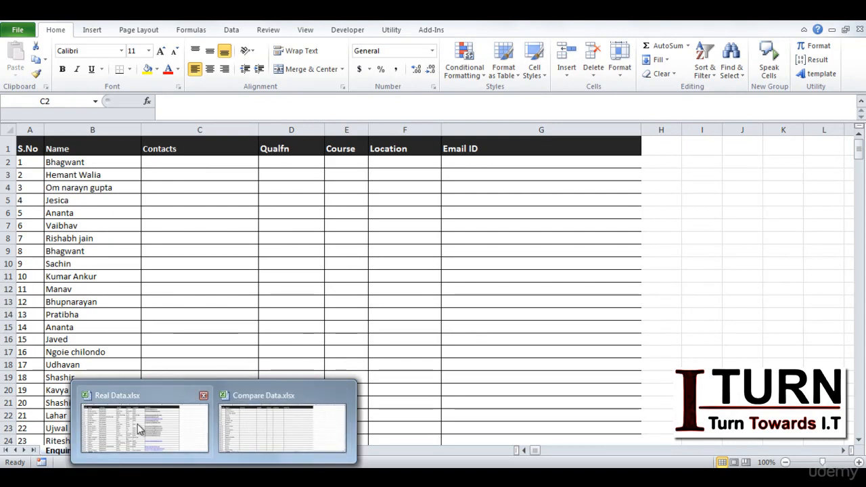
{"action": "left_click", "coordinate": [256, 426]}
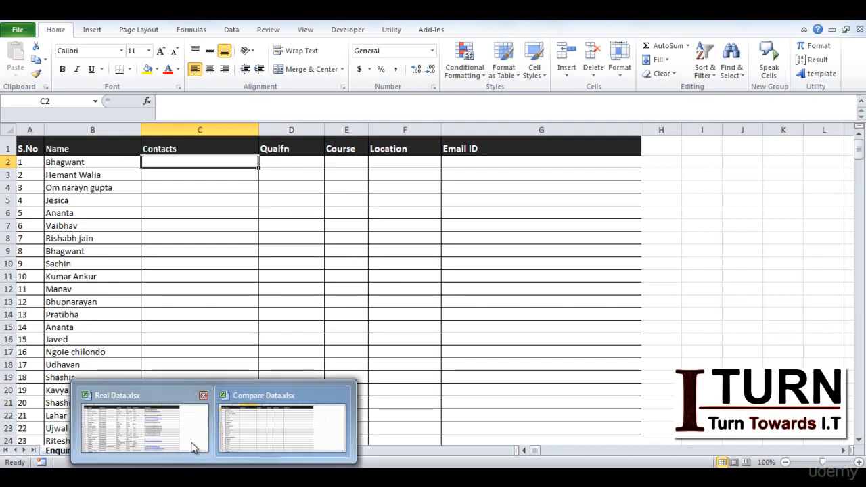
{"action": "left_click", "coordinate": [192, 446]}
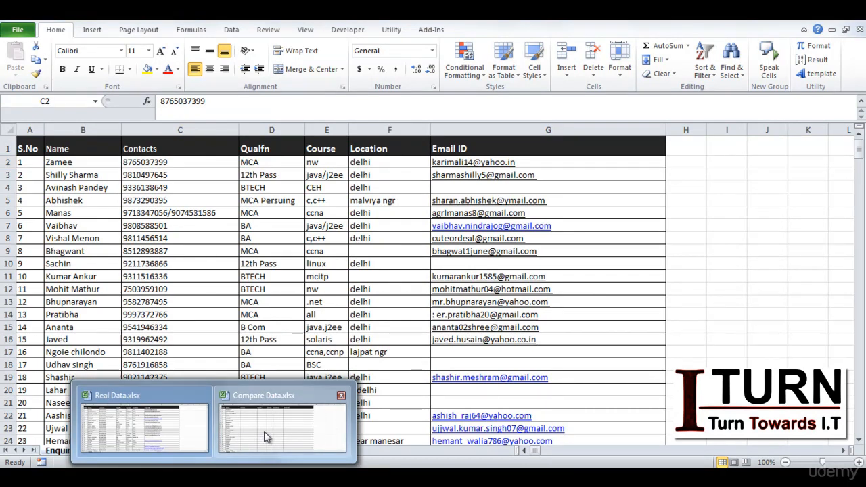
{"action": "left_click", "coordinate": [267, 433]}
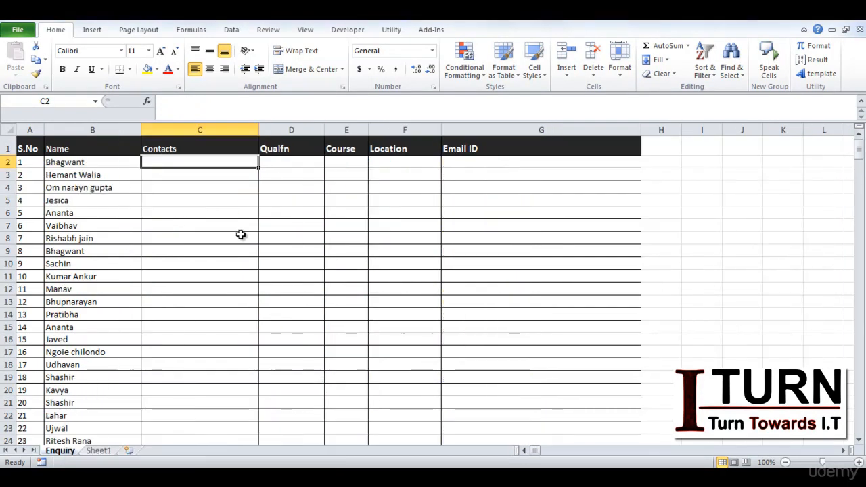
Step: Start a VLOOKUP formula in C2 under Contacts, with name cell B2 as the lookup value
{"action": "left_click", "coordinate": [128, 163]}
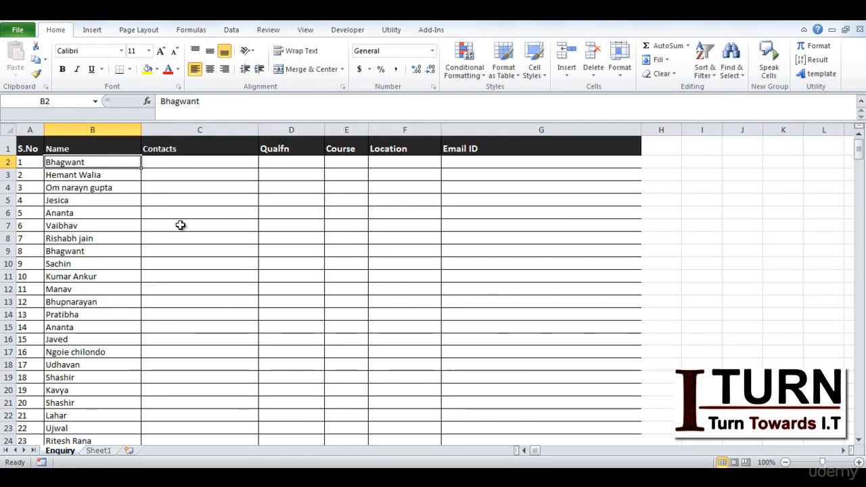
{"action": "key", "text": "Right"}
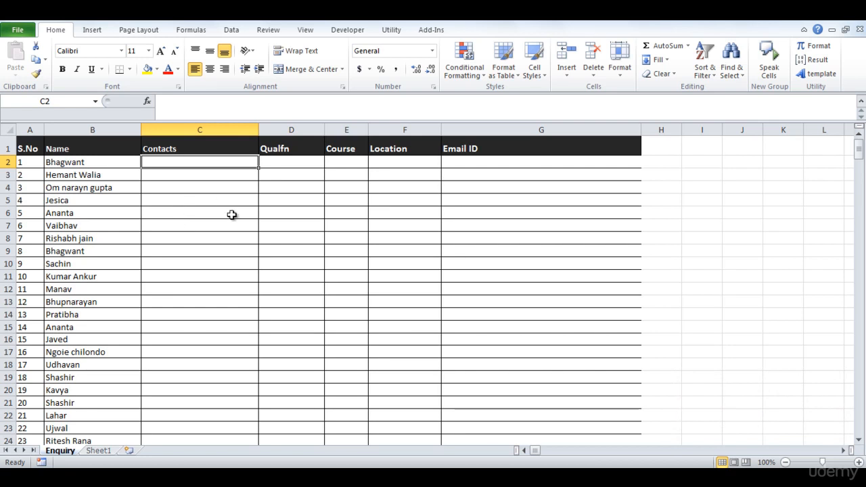
{"action": "type", "text": "=vlook"}
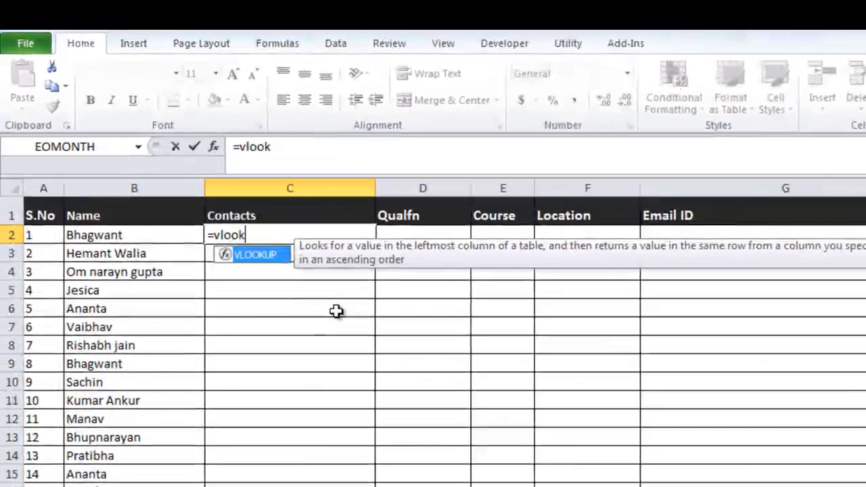
{"action": "type", "text": "u"}
{"action": "key", "text": "Tab"}
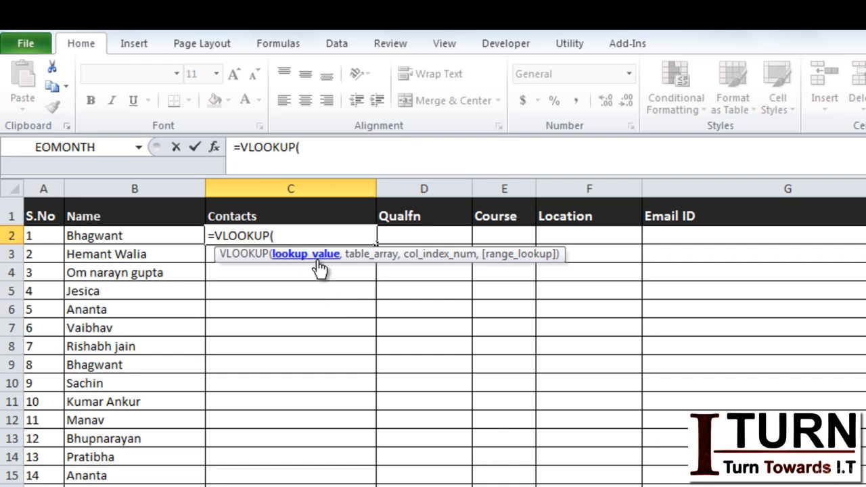
{"action": "left_click", "coordinate": [151, 237]}
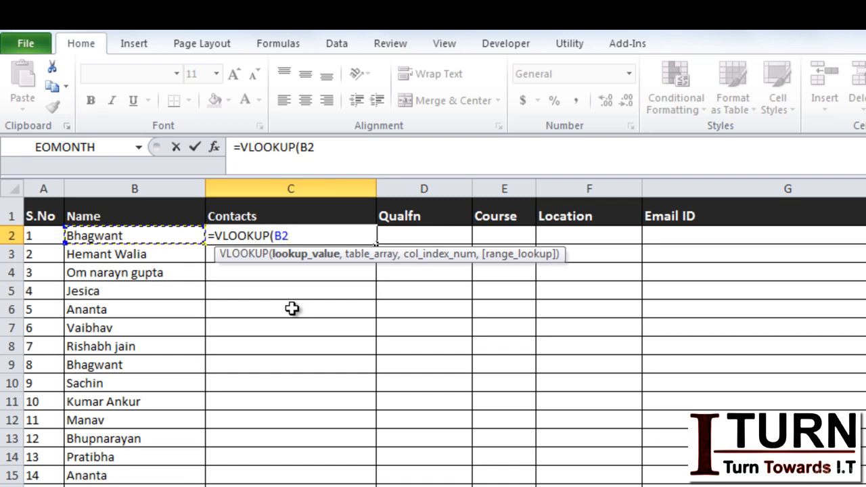
{"action": "type", "text": ","}
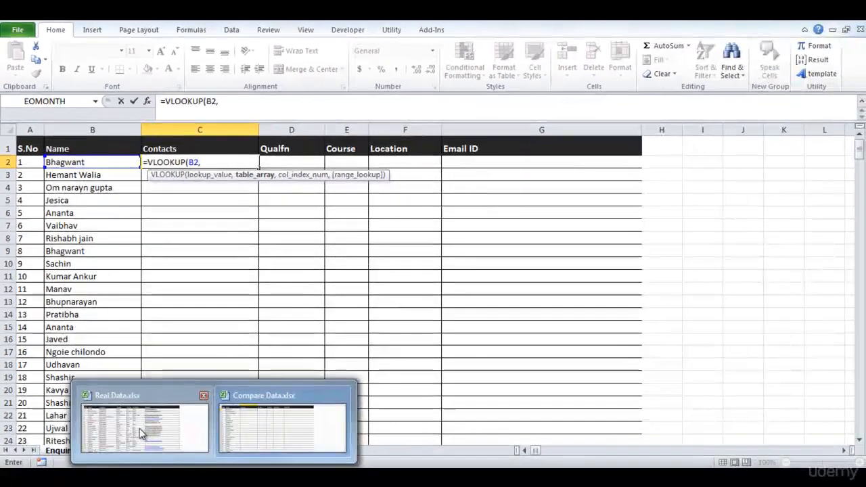
Step: Set the VLOOKUP table array to $B$2:$G$342 on the Enquiry sheet of Real Data.xlsx, covering Name through Email ID
{"action": "left_click", "coordinate": [138, 428]}
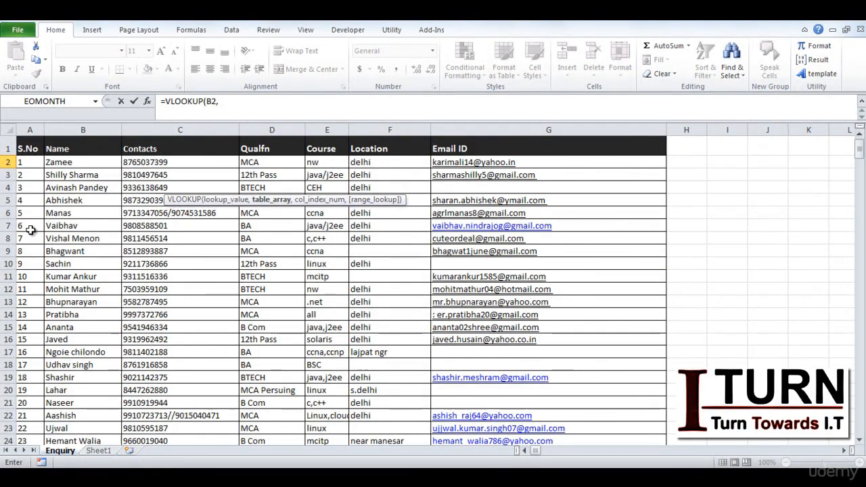
{"action": "left_click", "coordinate": [61, 162]}
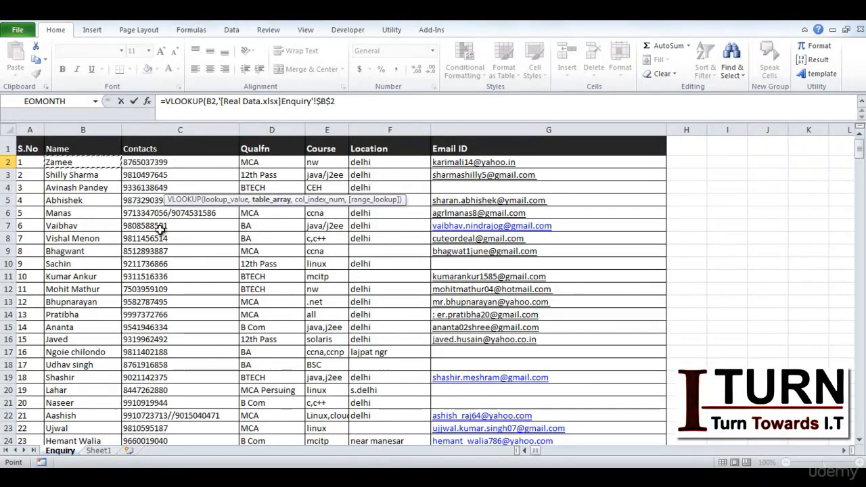
{"action": "key", "text": "ctrl+shift+Right"}
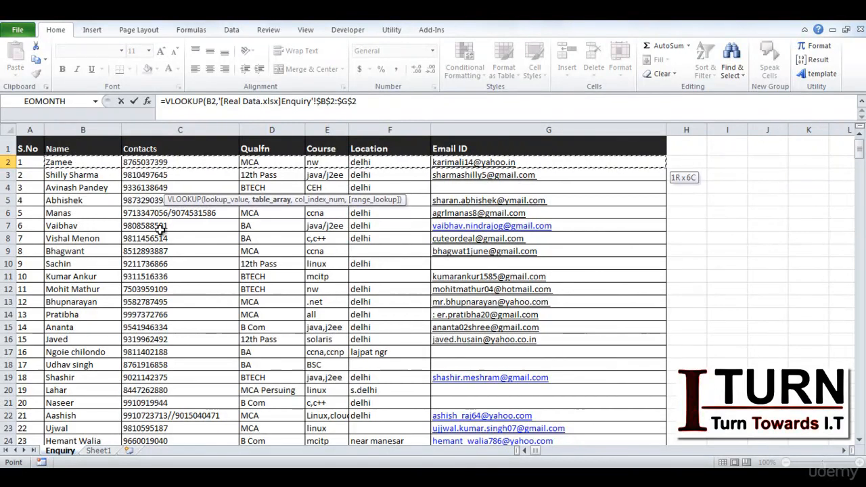
{"action": "key", "text": "ctrl+shift+Down"}
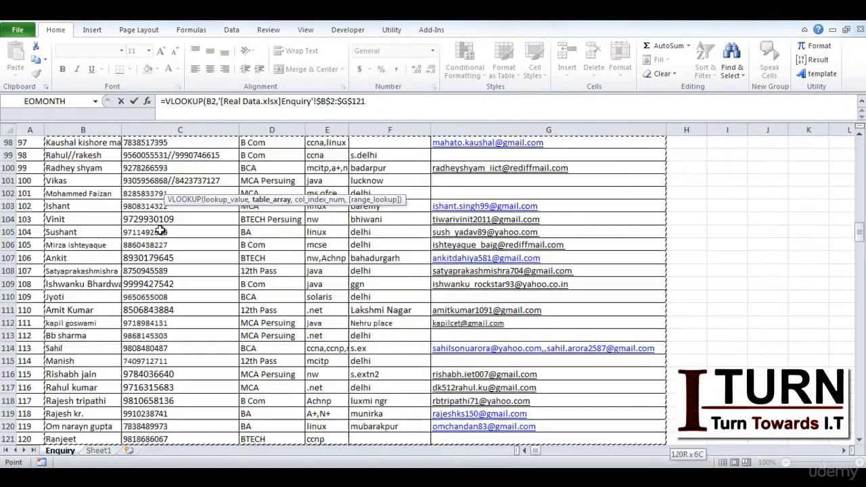
{"action": "key", "text": "ctrl+shift+Down"}
{"action": "key", "text": "ctrl+shift+Up"}
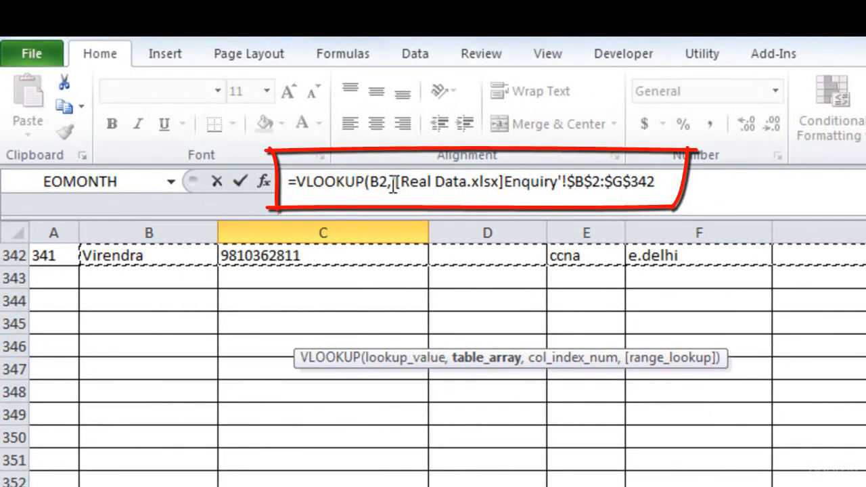
{"action": "left_click", "coordinate": [393, 183]}
{"action": "type", "text": "'"}
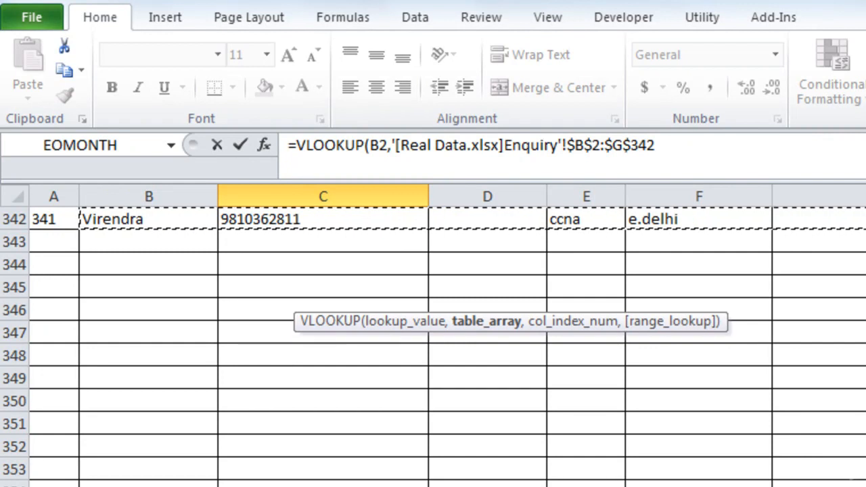
{"action": "scroll", "coordinate": [433, 345], "scroll_direction": "up", "scroll_amount": 20}
{"action": "scroll", "coordinate": [433, 345], "scroll_direction": "up", "scroll_amount": 20}
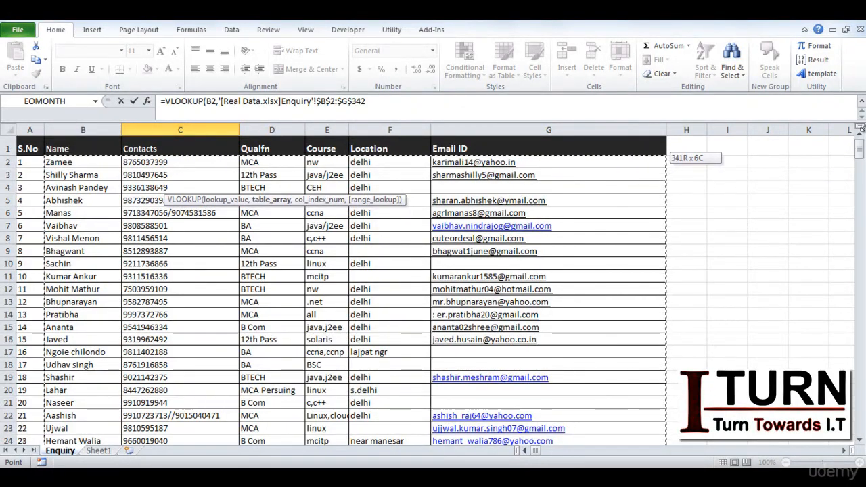
Step: Complete C2's VLOOKUP formula with column index 2 and FALSE for an exact match
{"action": "type", "text": ","}
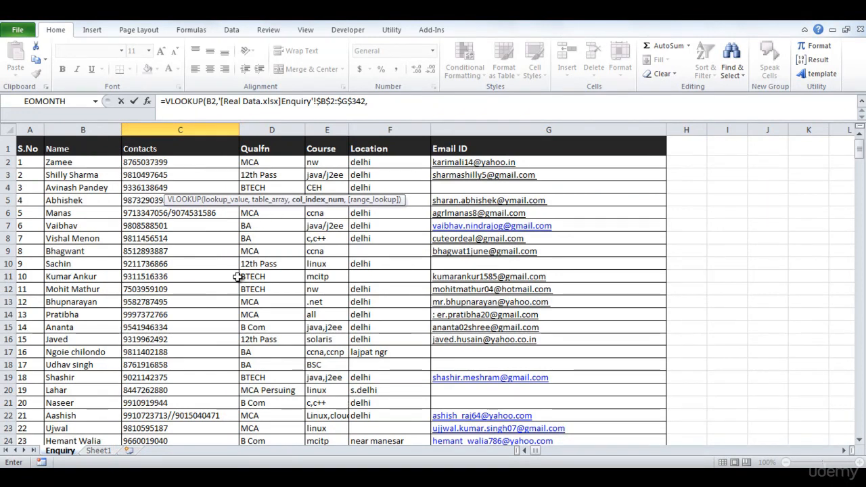
{"action": "type", "text": "2"}
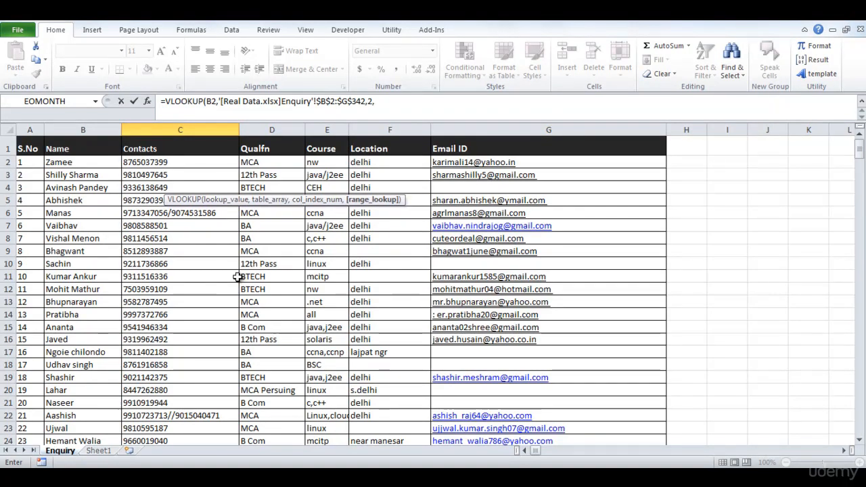
{"action": "type", "text": ","}
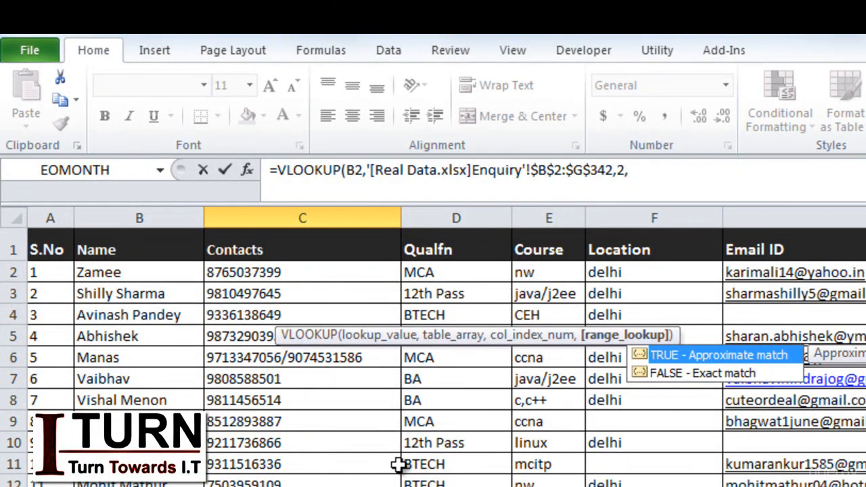
{"action": "key", "text": "Down"}
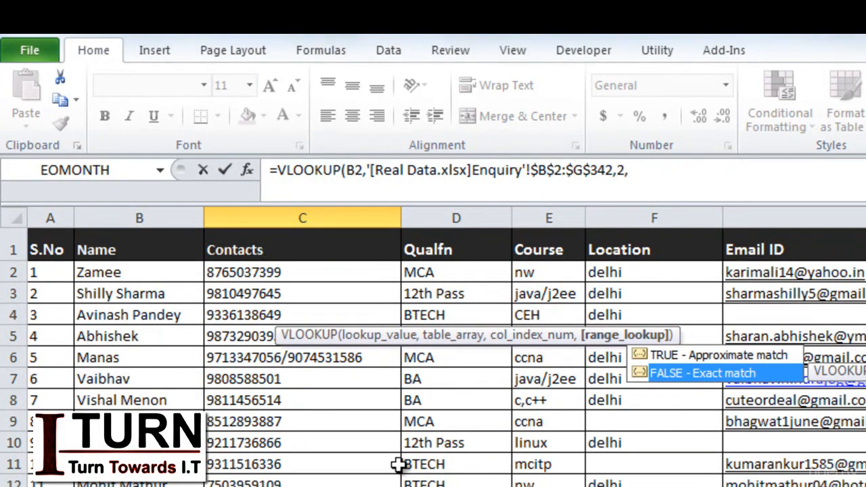
{"action": "key", "text": "Tab"}
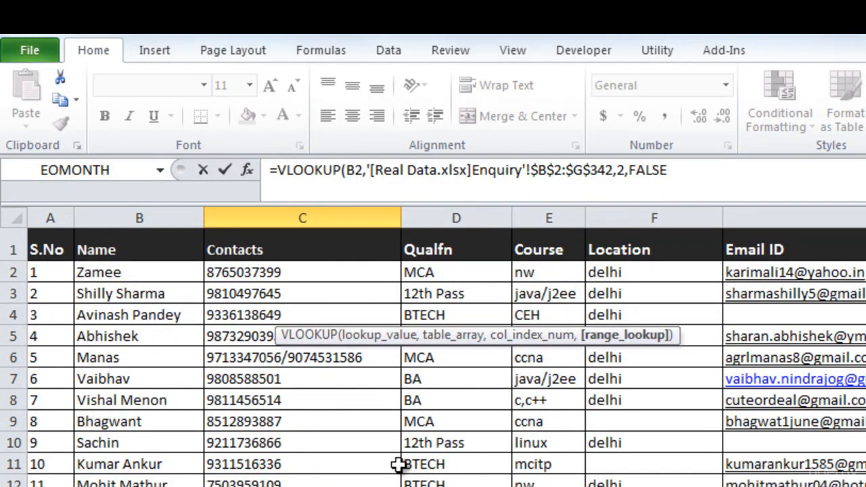
{"action": "type", "text": ")"}
{"action": "key", "text": "Return"}
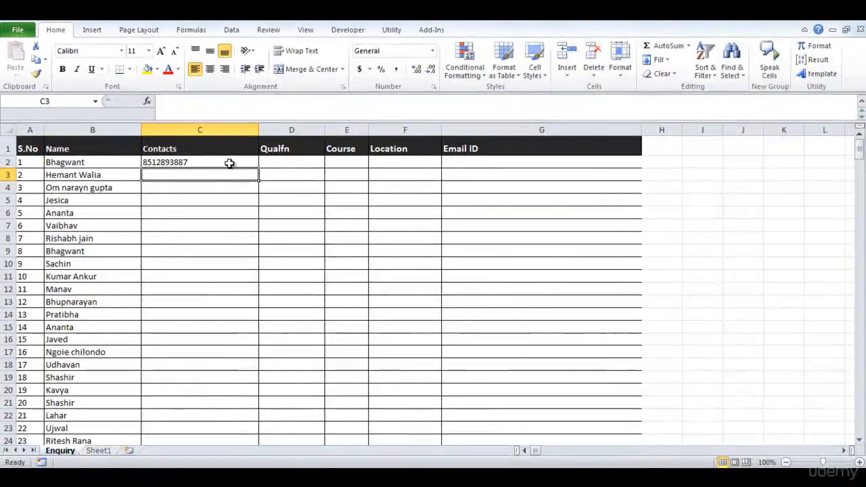
Step: Fill the VLOOKUP formula from C2 down the whole Contacts column, then deselect the range
{"action": "left_click", "coordinate": [383, 274]}
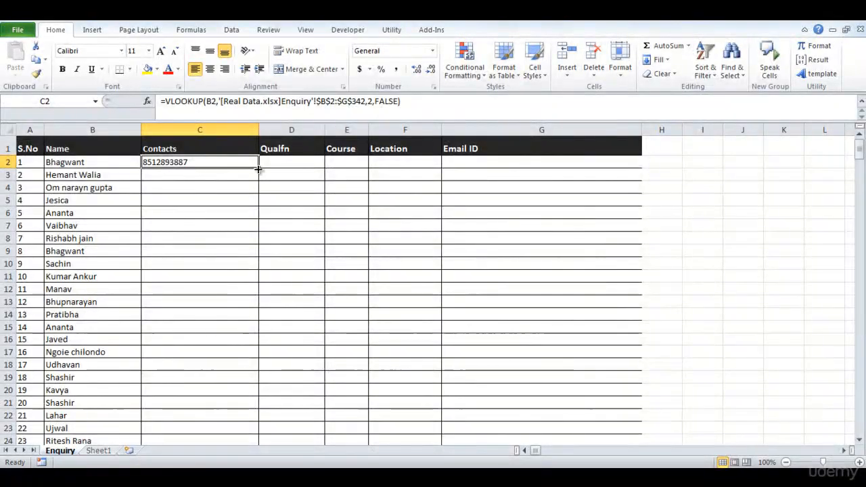
{"action": "double_click", "coordinate": [258, 168]}
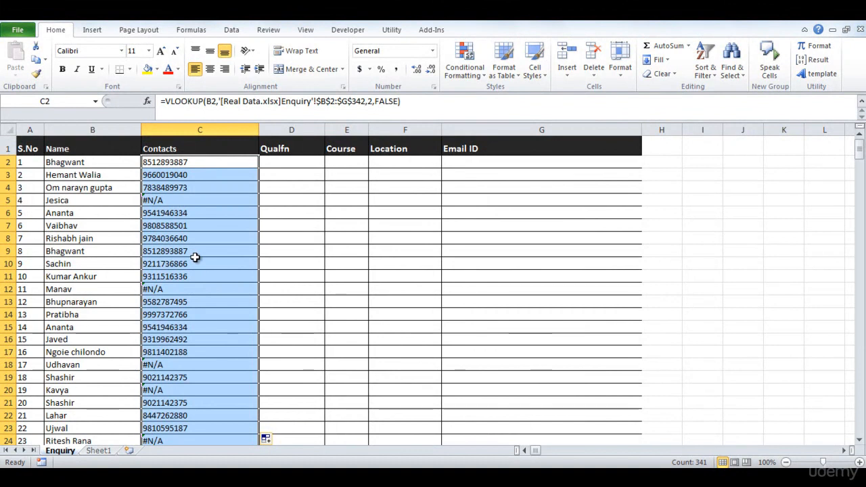
{"action": "left_click", "coordinate": [284, 252]}
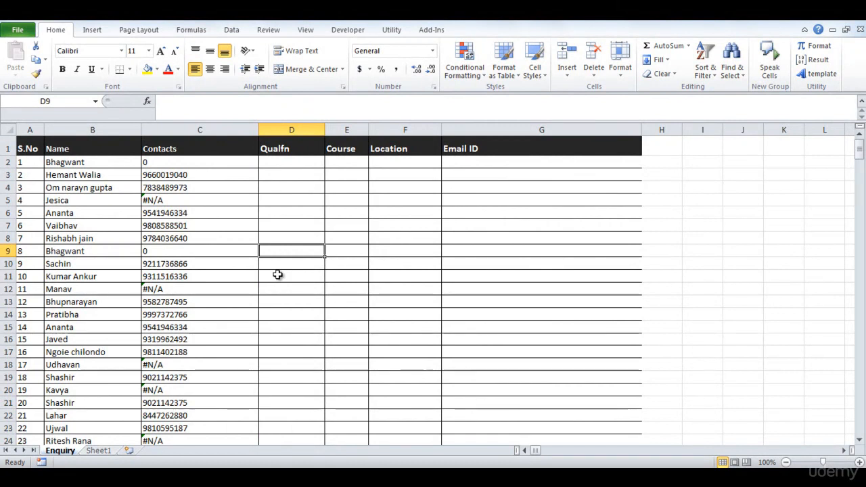
Step: Check contact cell C9 in Real Data.xlsx against the looked-up contacts, ending in Compare Data.xlsx
{"action": "left_click", "coordinate": [211, 476]}
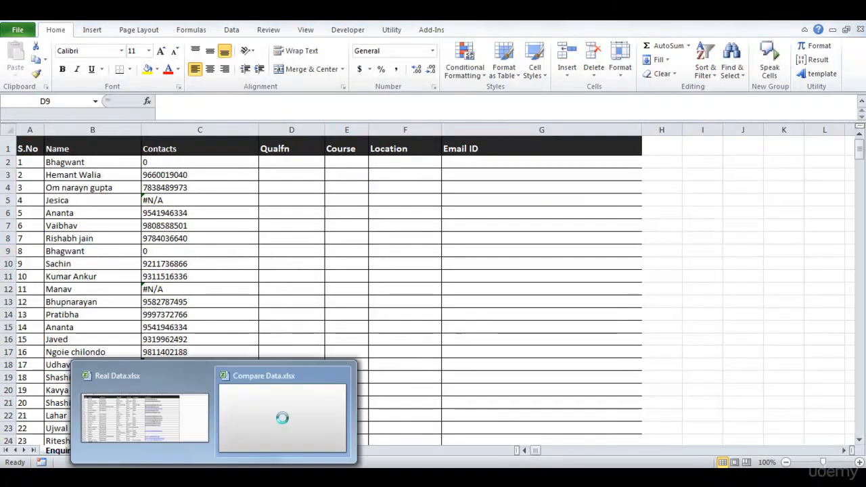
{"action": "left_click", "coordinate": [184, 433]}
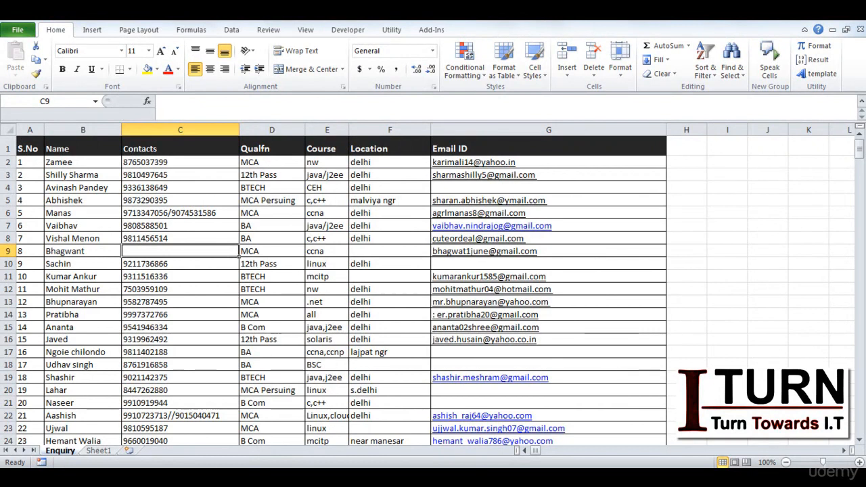
{"action": "mouse_move", "coordinate": [214, 484]}
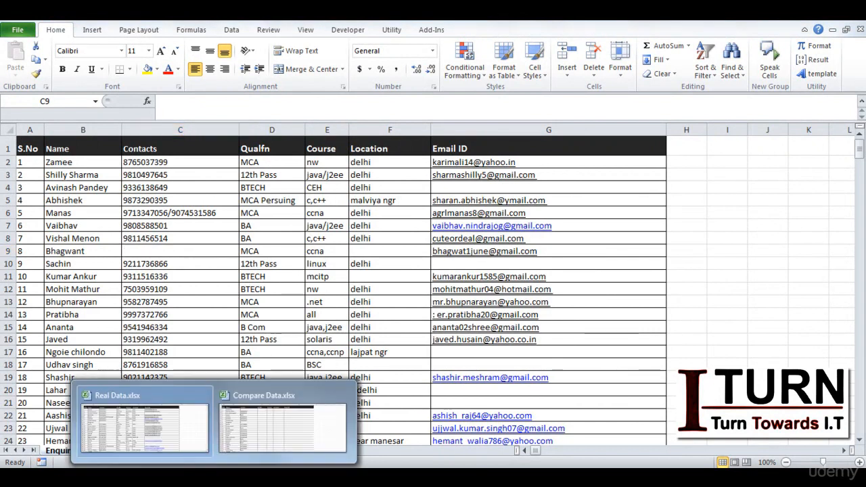
{"action": "left_click", "coordinate": [256, 427]}
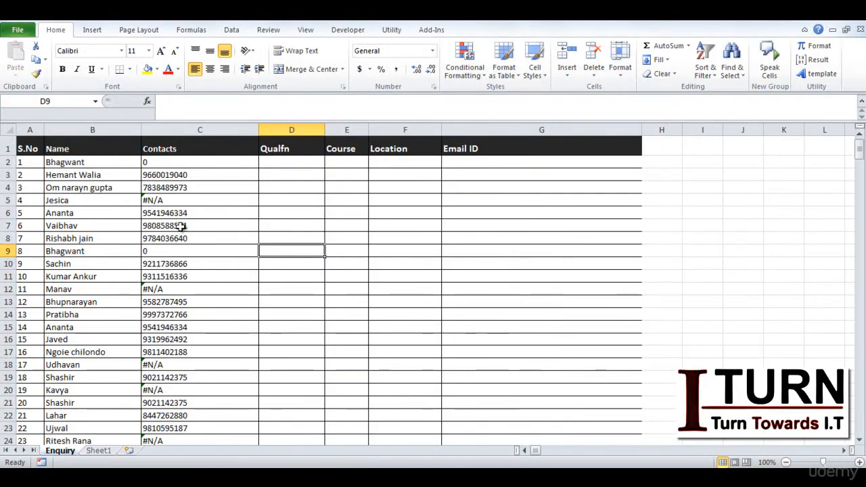